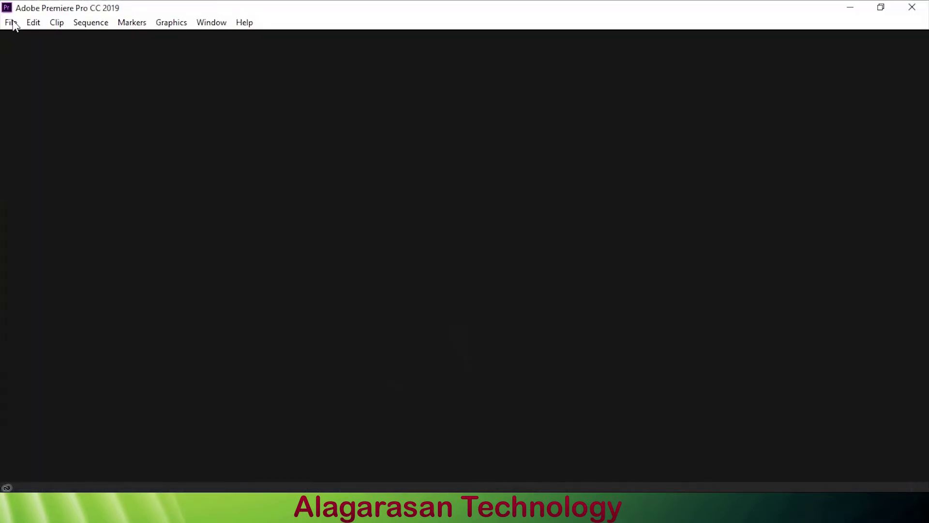
Create a new Premiere project named 'Crop Effect' from File > New > Project
click(10, 22)
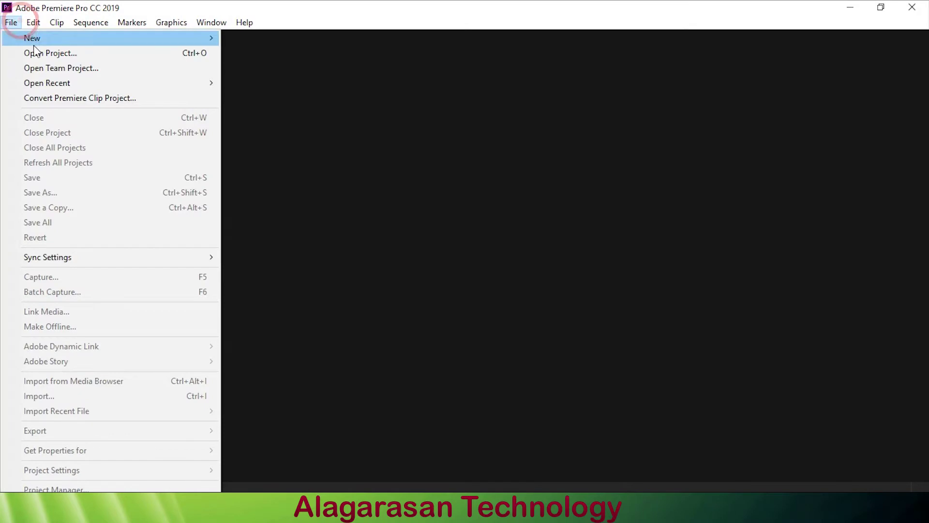
mouse_move(39, 38)
click(271, 39)
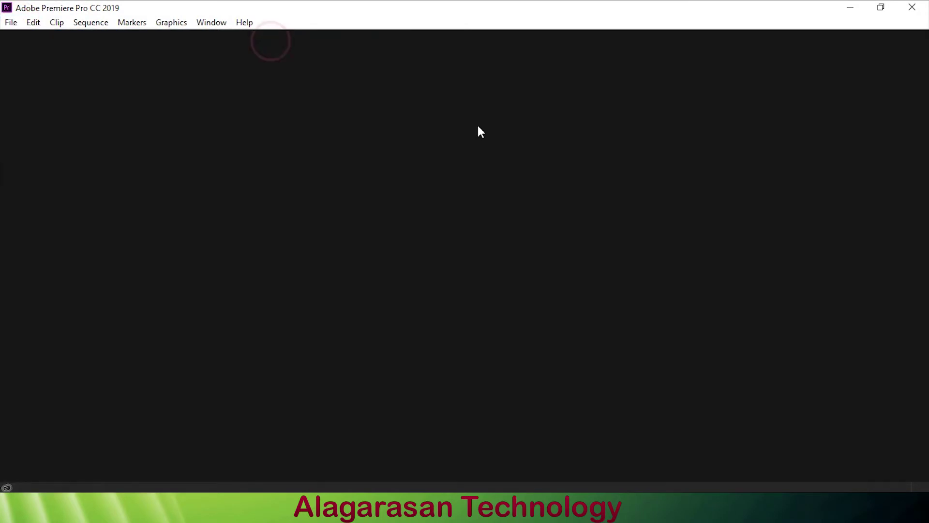
double_click(363, 54)
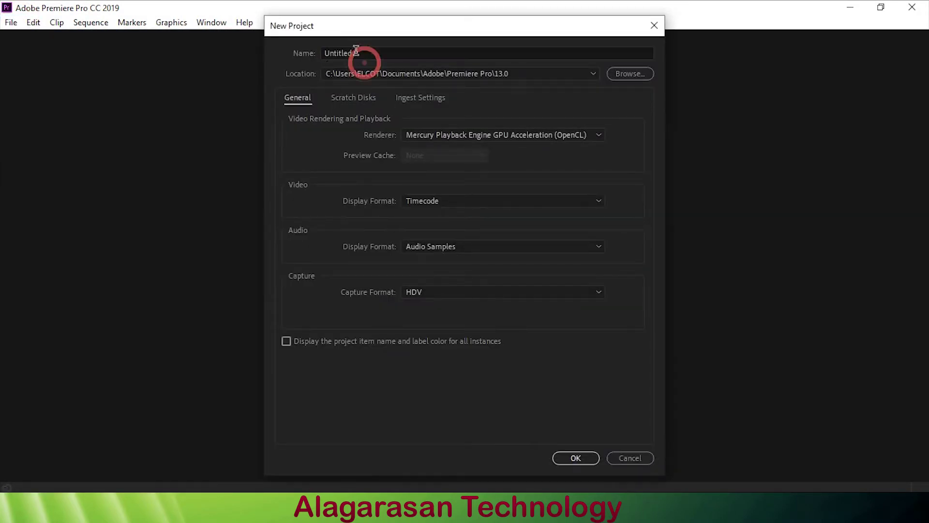
text(Crop )
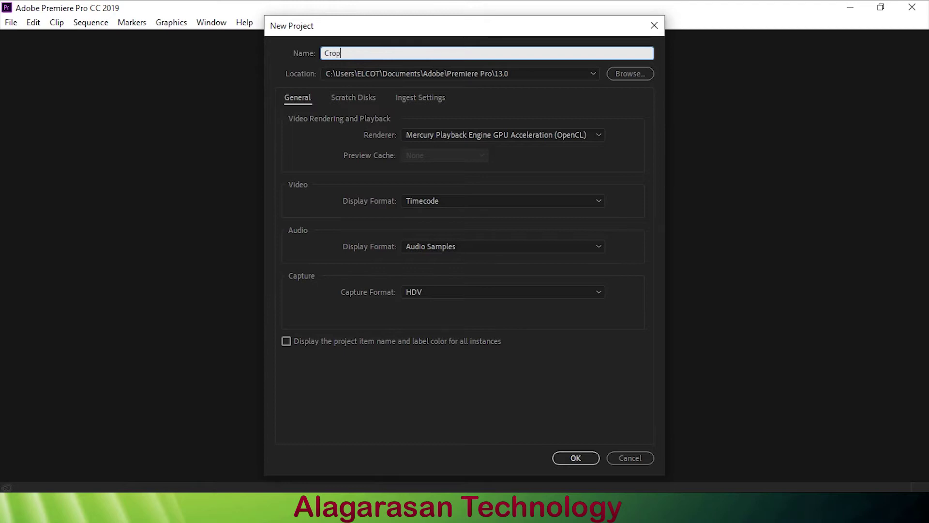
text(Effect)
key(Return)
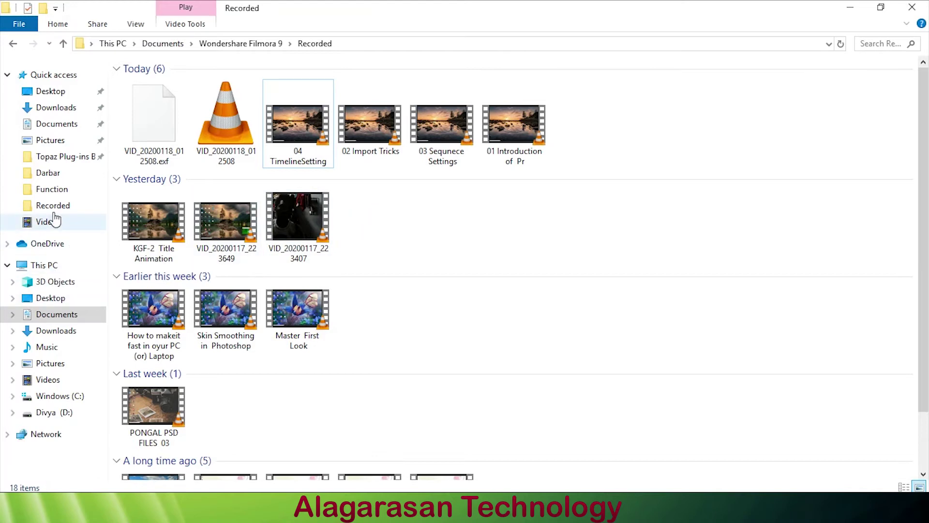
Import the vlc-record song clip and VID_20190901_170947 from the Videos folder into the project
click(49, 221)
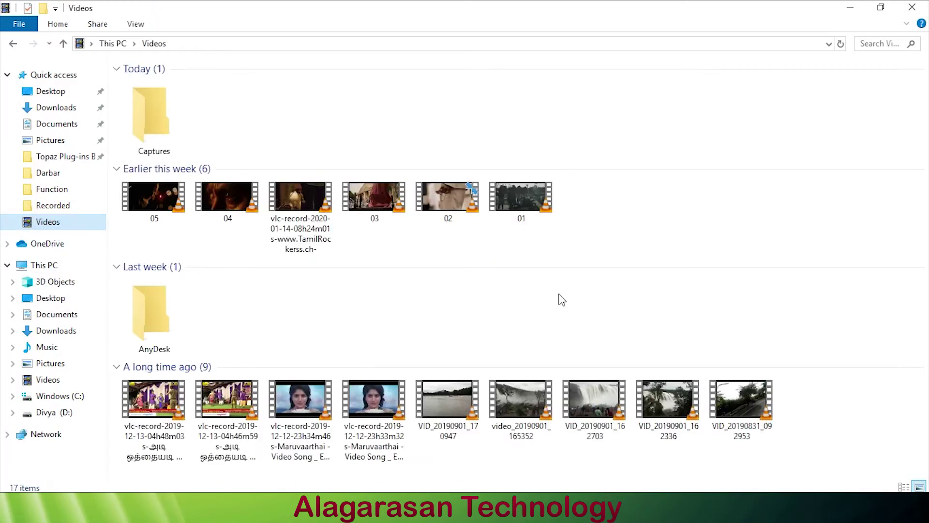
click(369, 415)
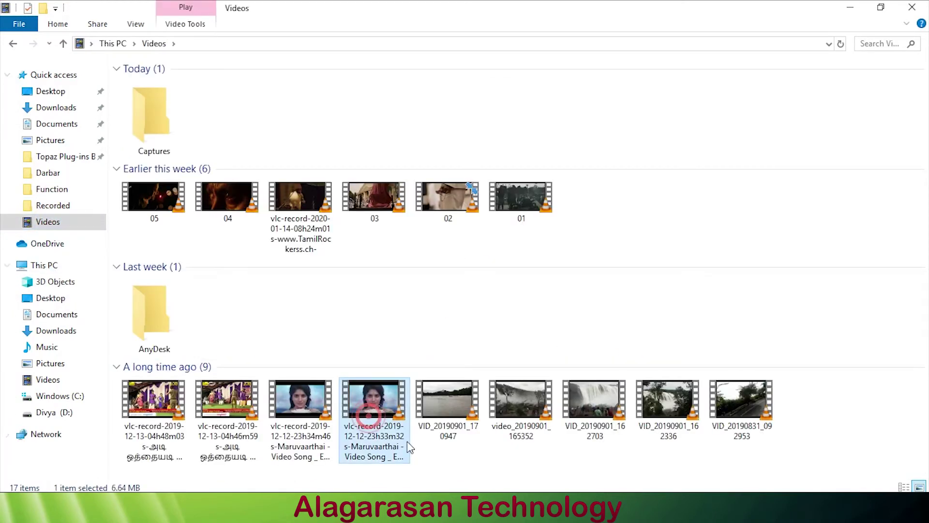
ctrl+click(447, 419)
drag(446, 419, 118, 417)
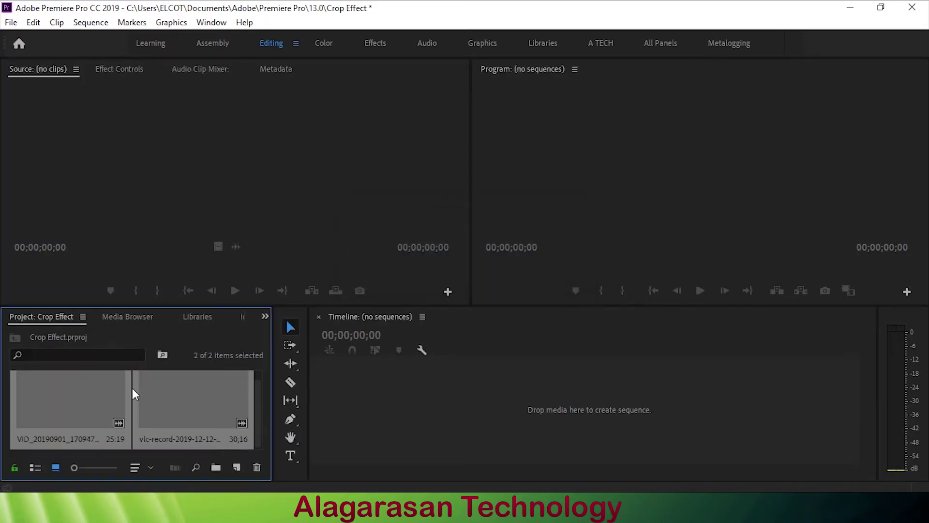
Build a VID_20190901_170947 sequence by dropping the river clip onto the empty timeline
click(74, 398)
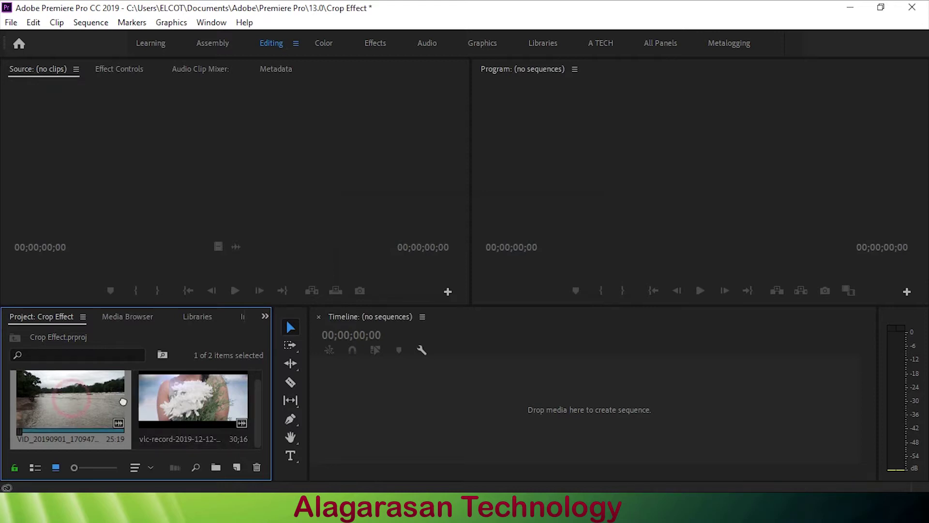
drag(123, 401, 382, 416)
drag(529, 345, 535, 346)
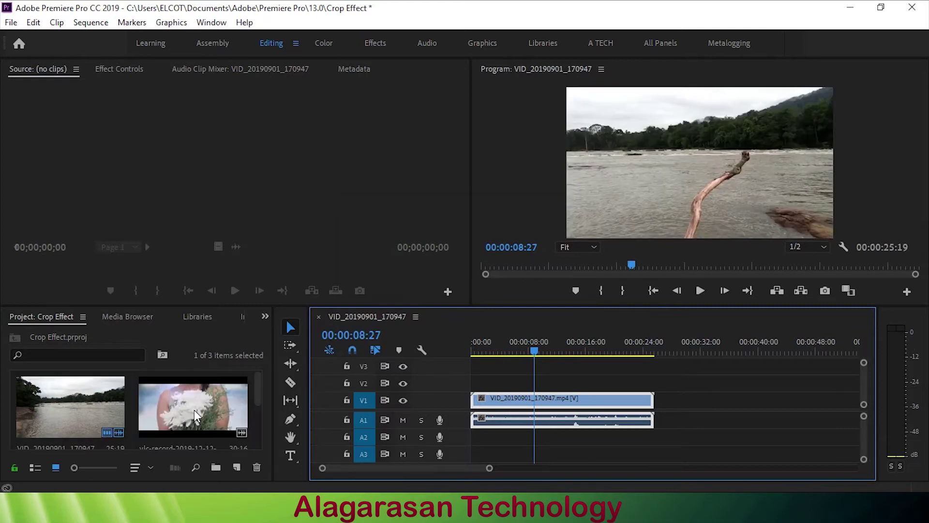
Load the vlc-record song clip into the Source monitor and scrub it to 17;01
click(207, 399)
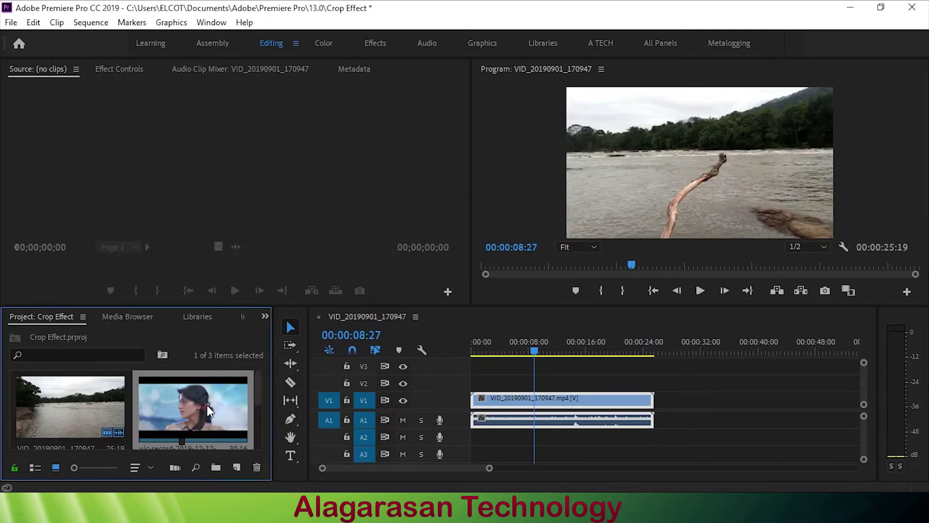
drag(207, 404, 208, 233)
click(240, 266)
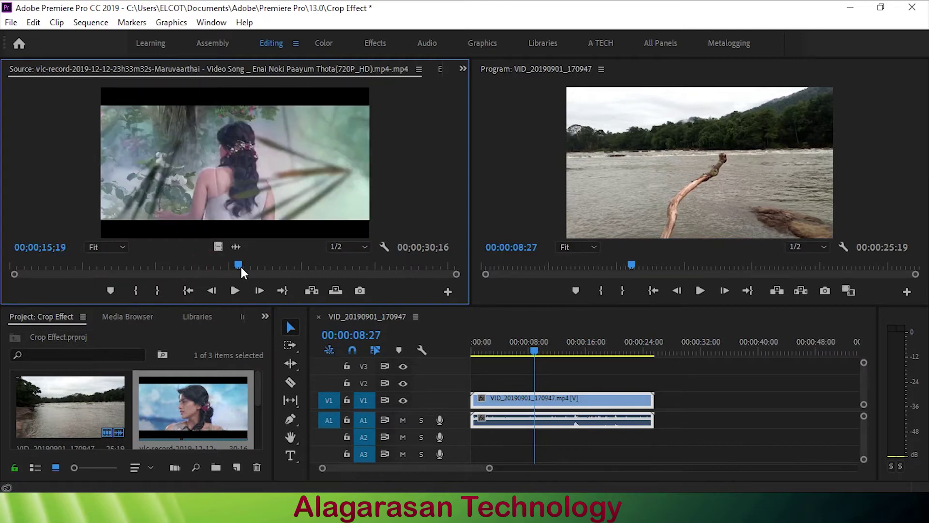
drag(240, 265, 260, 262)
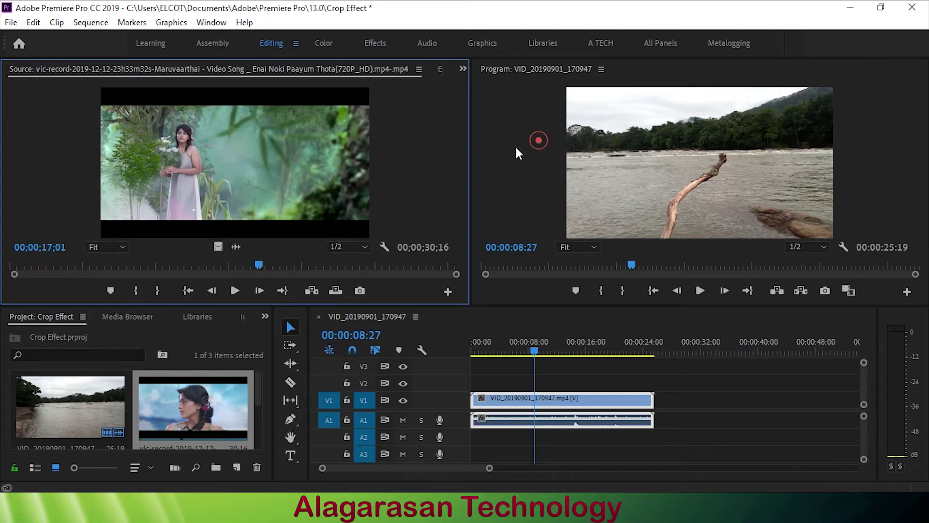
click(493, 155)
click(432, 167)
Toggle V1 sync lock off and back on, and scrub the river sequence to 00:00:04:05
click(384, 400)
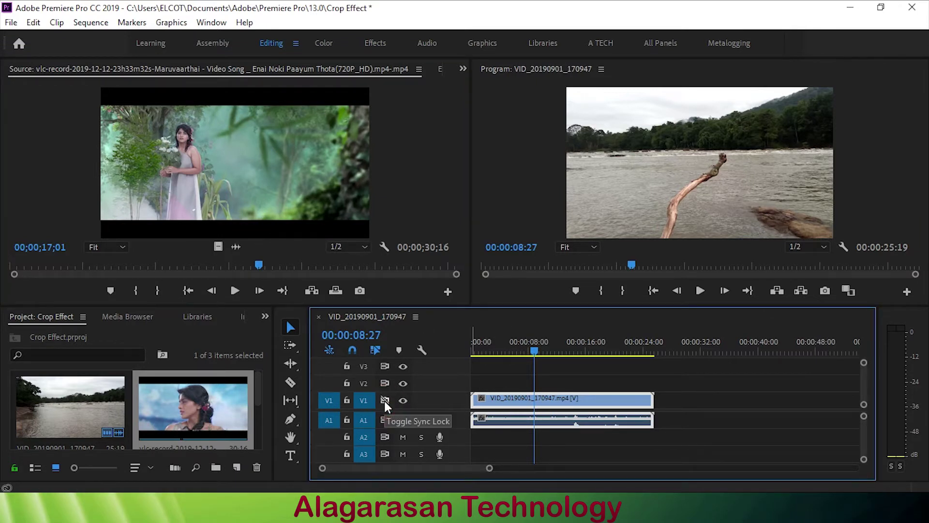
click(384, 401)
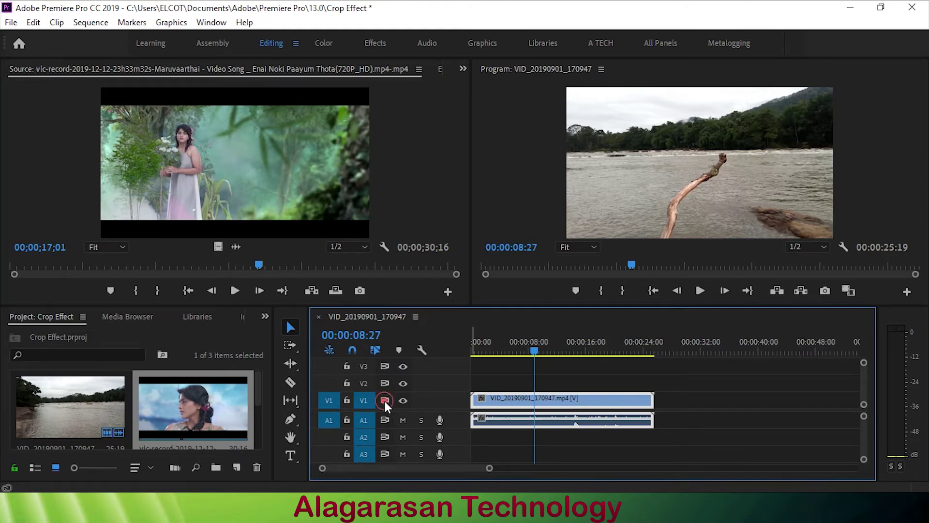
drag(534, 353, 623, 355)
drag(544, 359, 501, 357)
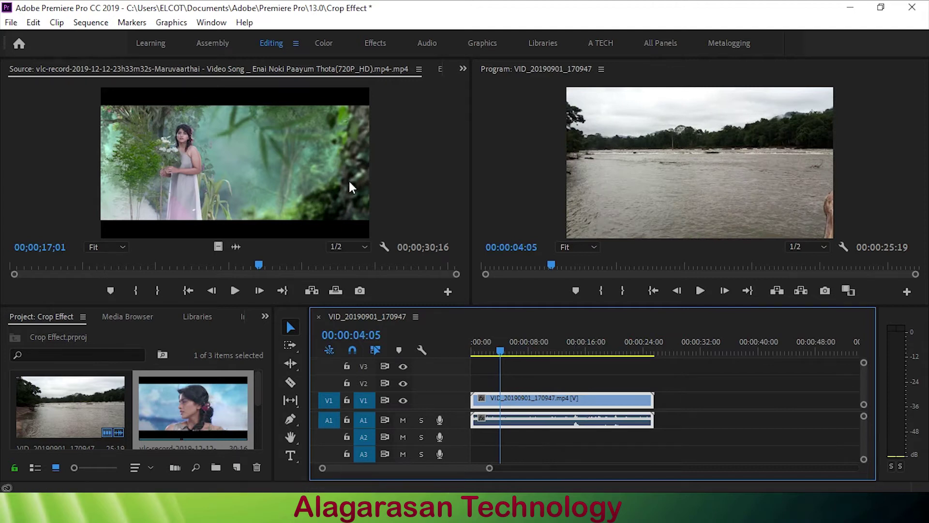
click(585, 167)
click(370, 158)
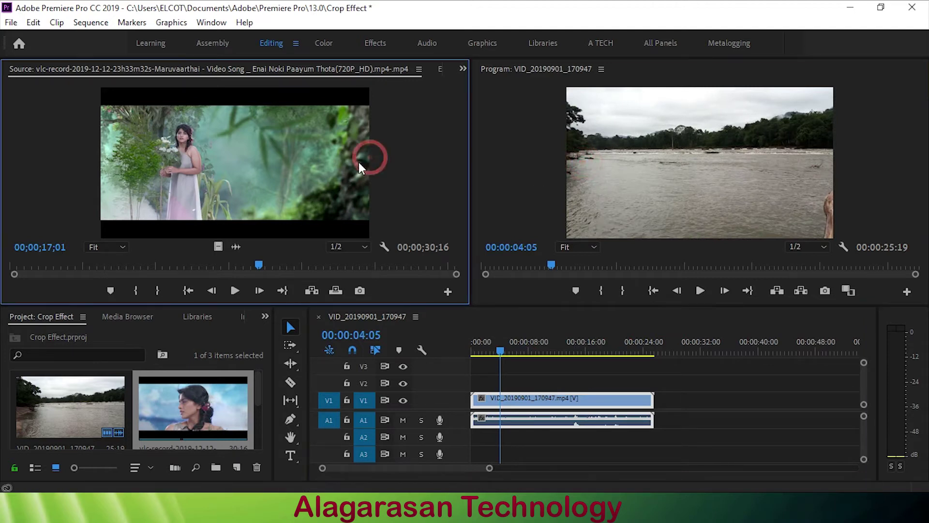
click(599, 183)
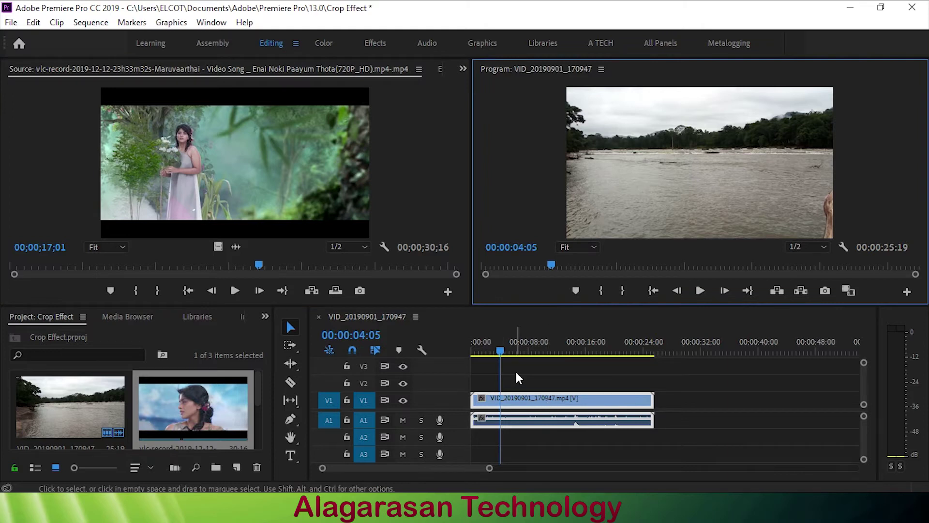
Show the Effects panel and browse the Video Effects > Adjust category
click(265, 317)
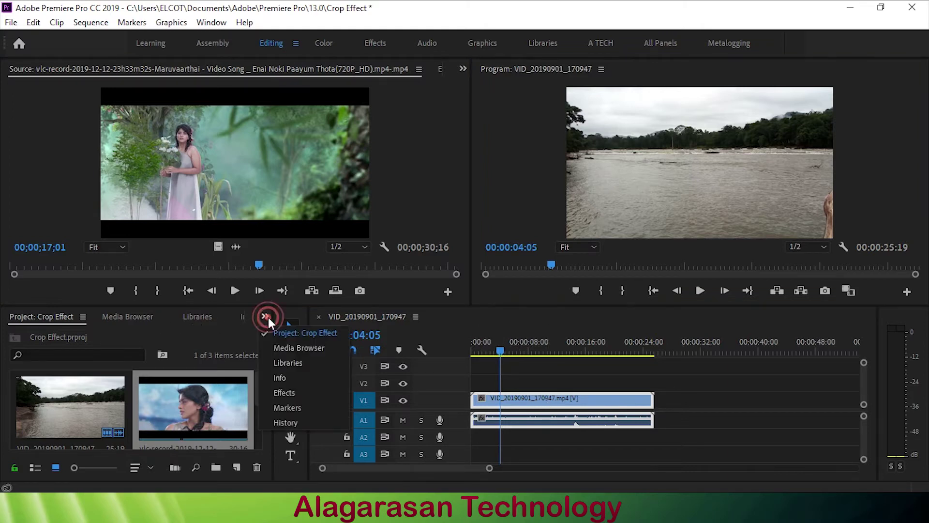
click(296, 393)
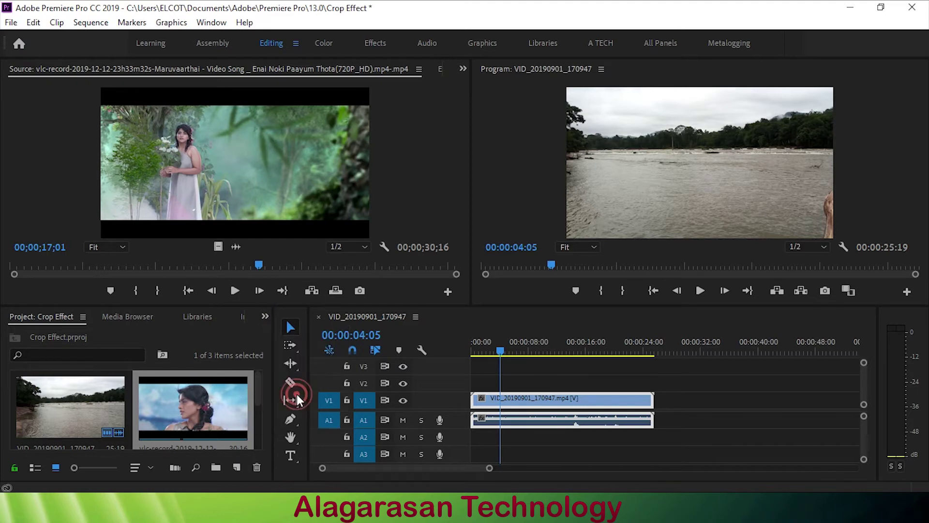
click(72, 335)
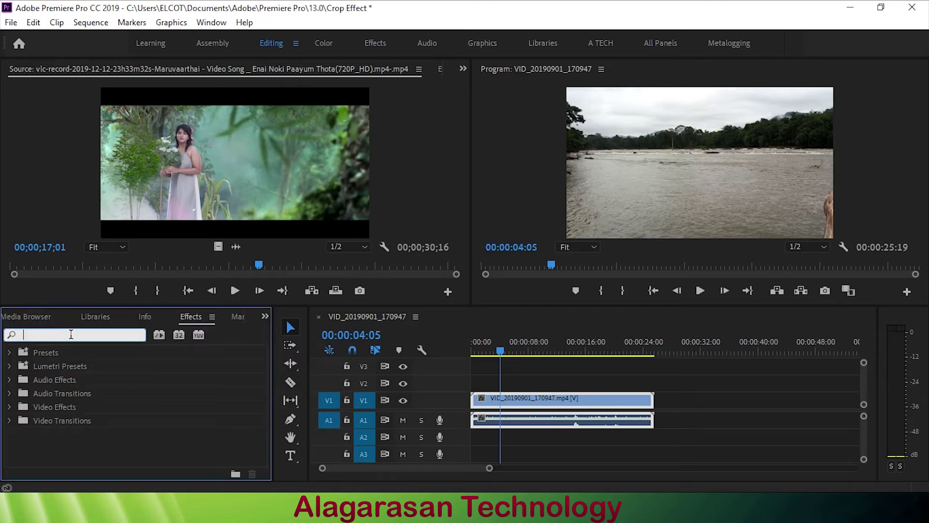
click(10, 407)
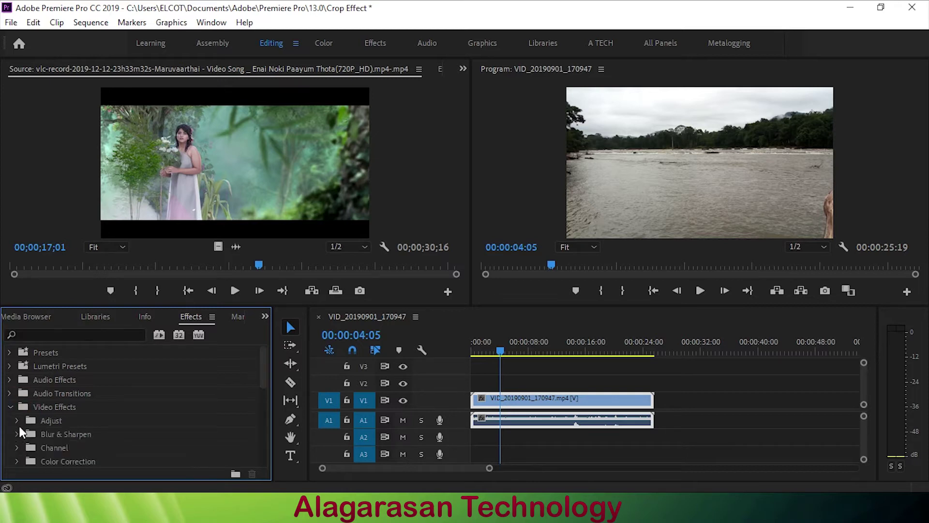
click(18, 421)
scroll(53, 433, down, 2)
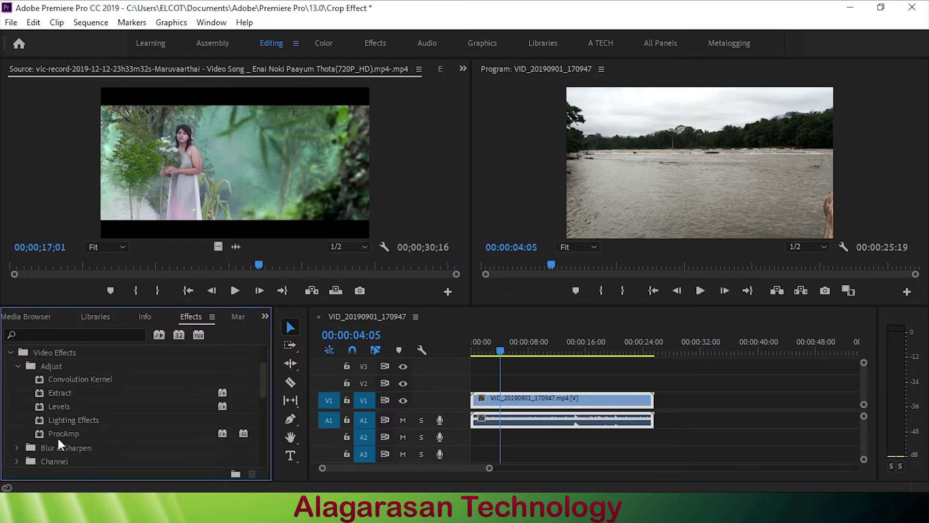
click(17, 367)
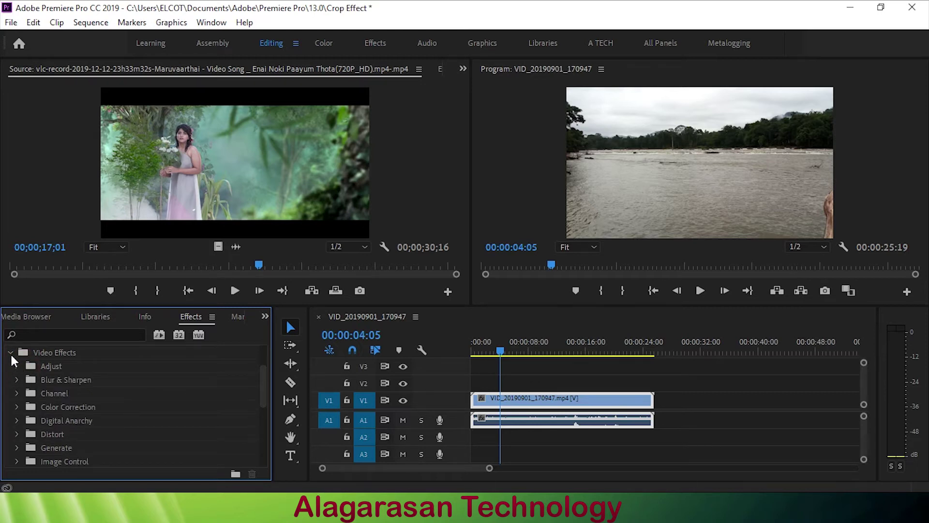
click(10, 352)
Search the effects for 'Crop' and apply Crop to the river clip on V1
click(47, 334)
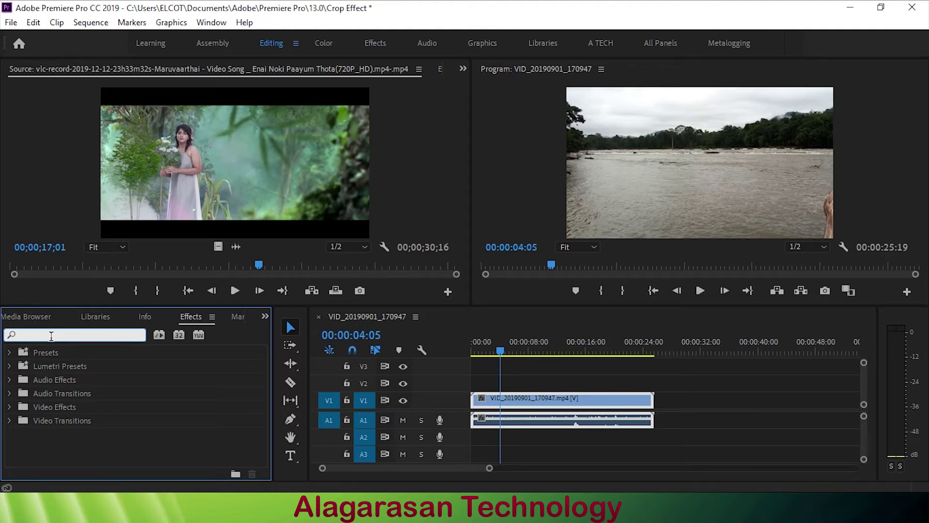
text(Crop)
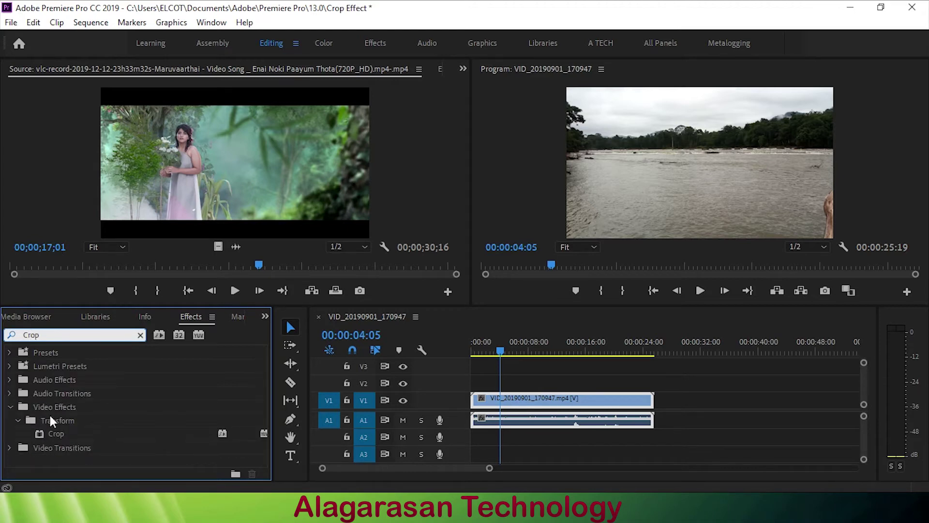
click(95, 434)
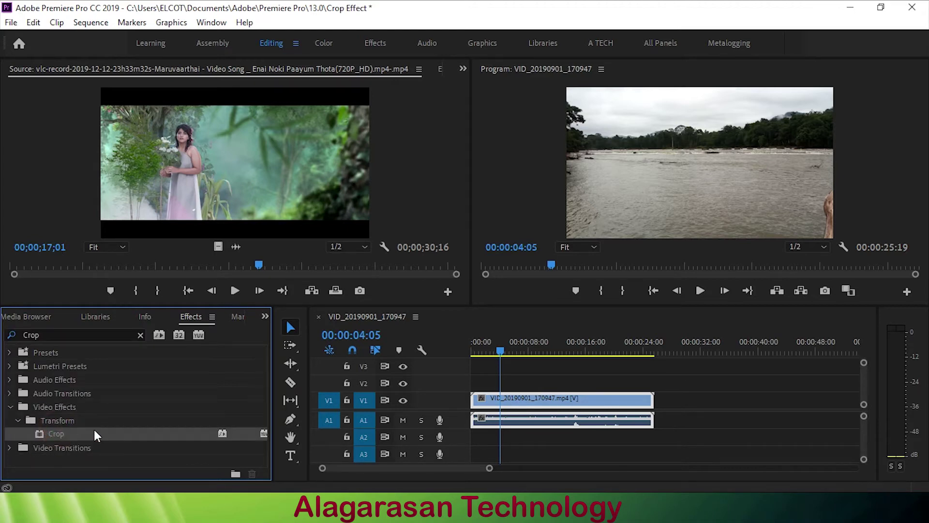
click(55, 434)
drag(51, 434, 487, 403)
Show Effect Controls for the river clip and select its Crop effect
click(514, 350)
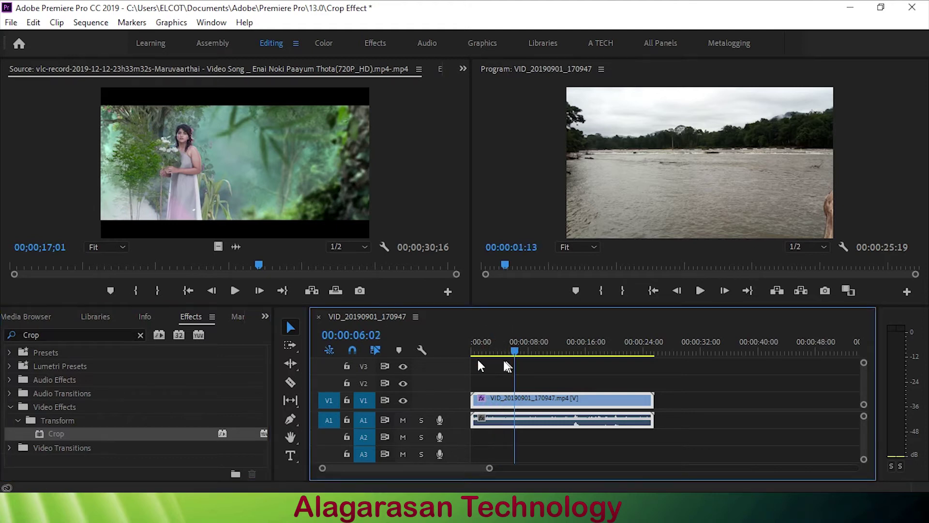
click(600, 358)
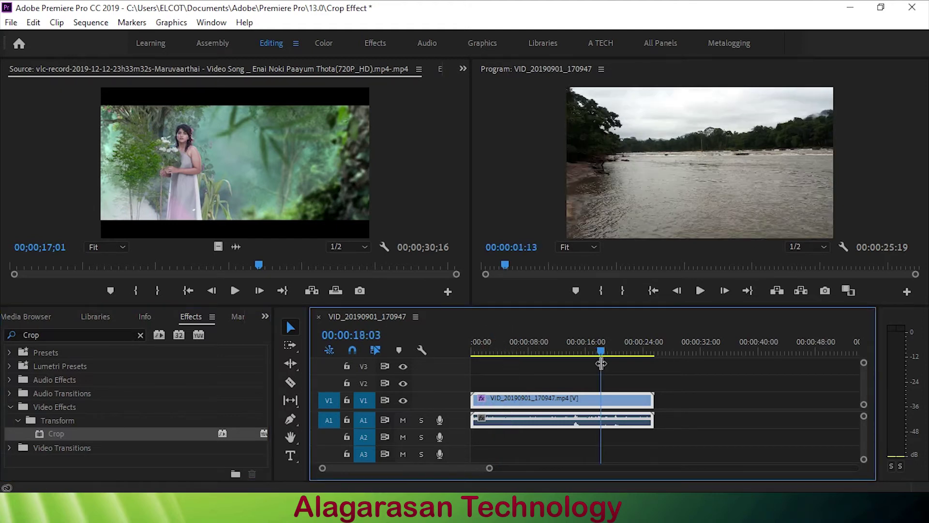
click(244, 96)
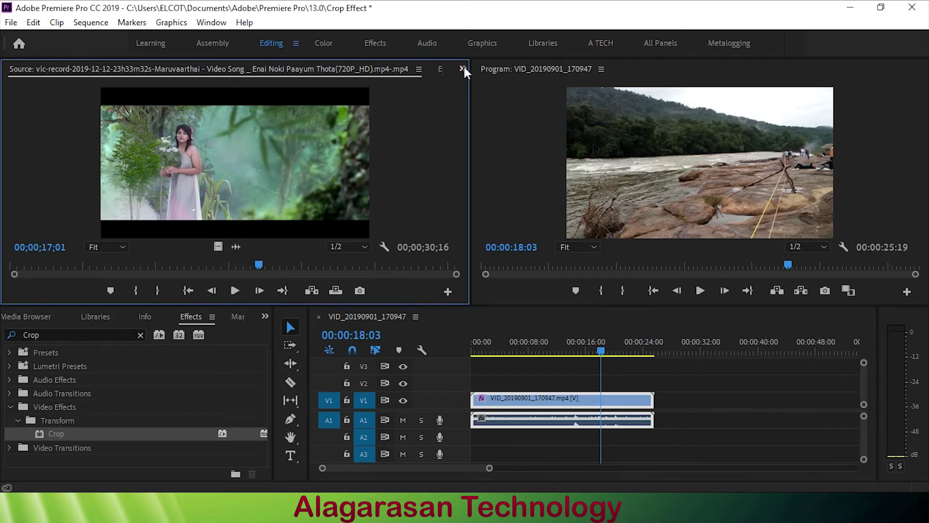
click(463, 68)
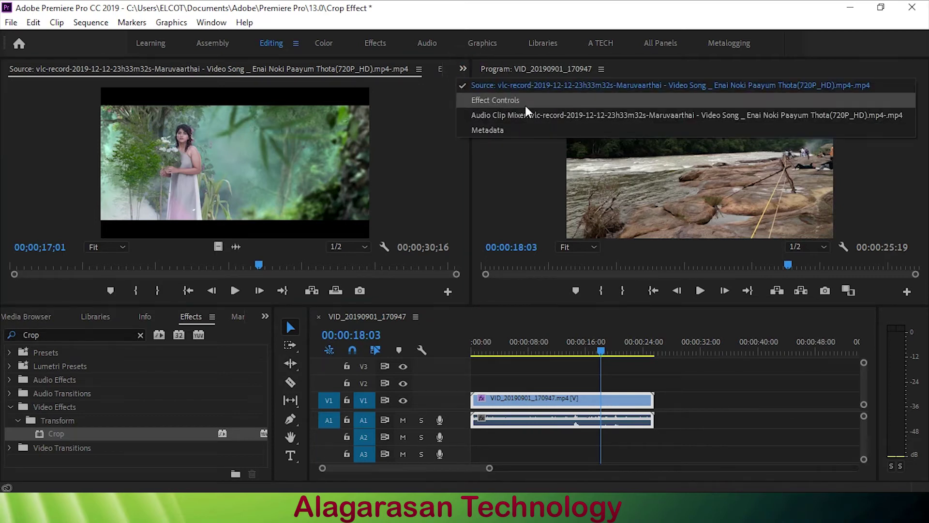
click(498, 100)
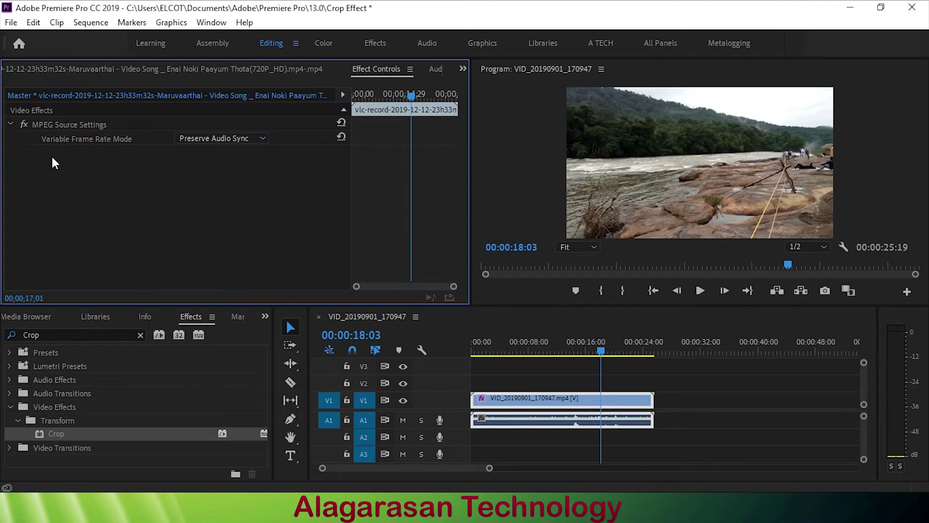
click(118, 434)
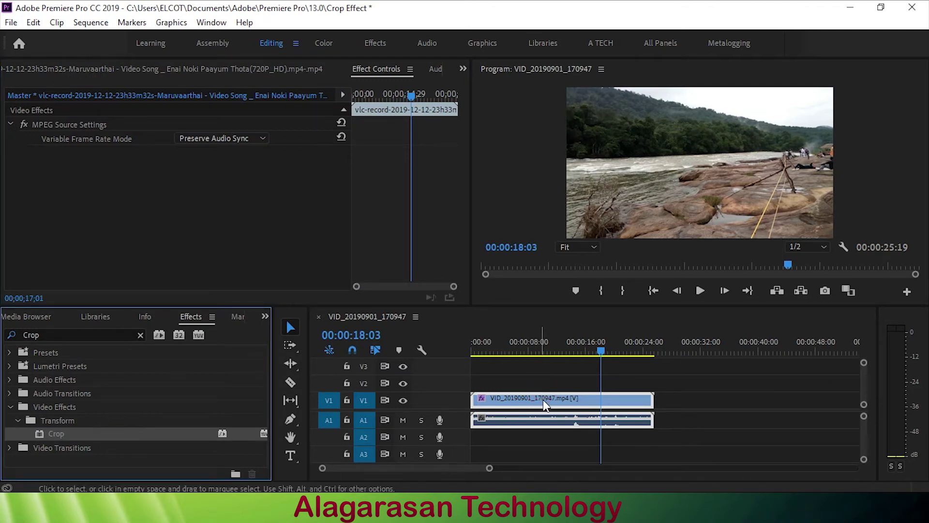
click(543, 399)
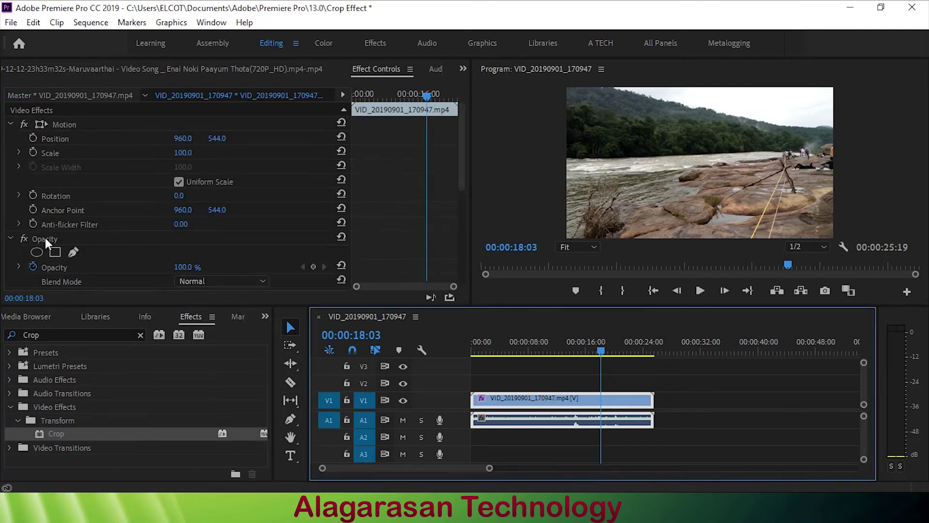
scroll(57, 222, down, 5)
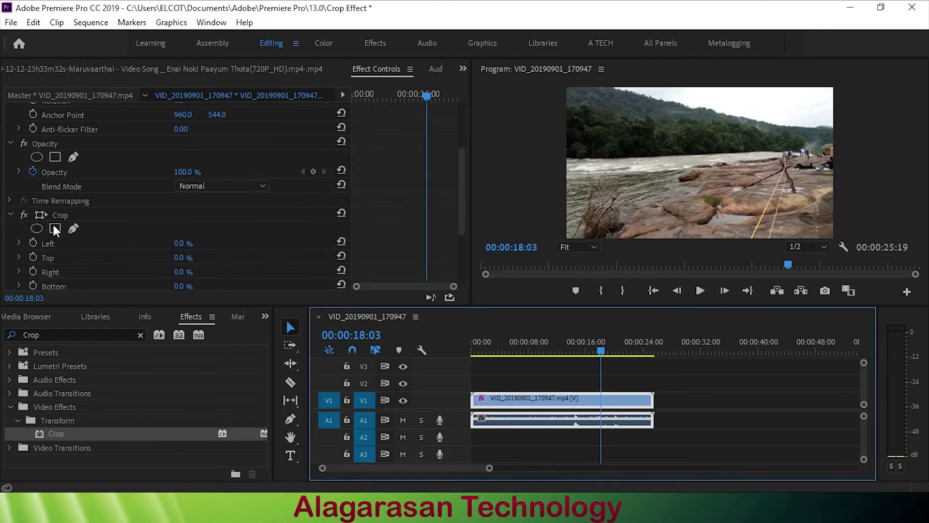
click(54, 159)
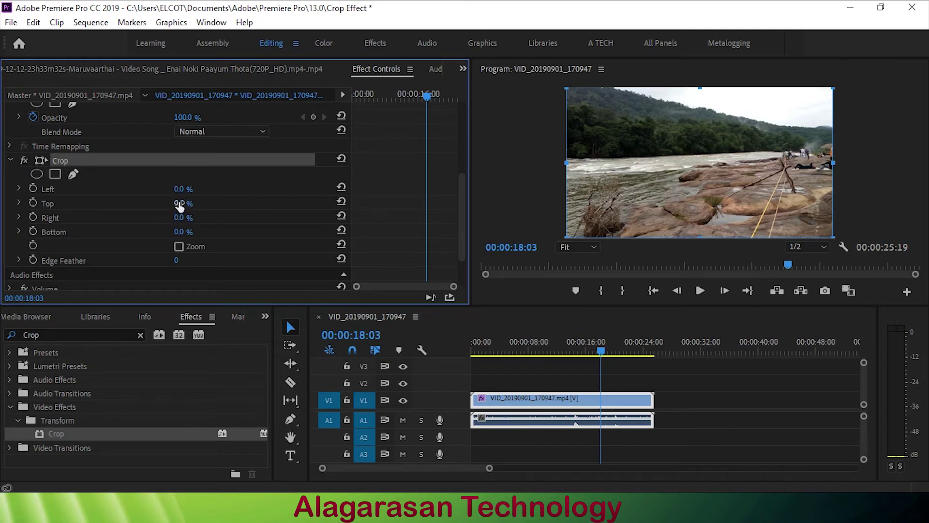
Set Crop Top and Crop Bottom to 10% each, then rewind to the sequence start
mouse_move(181, 204)
mouse_down()
mouse_move(192, 205)
mouse_move(184, 203)
mouse_up()
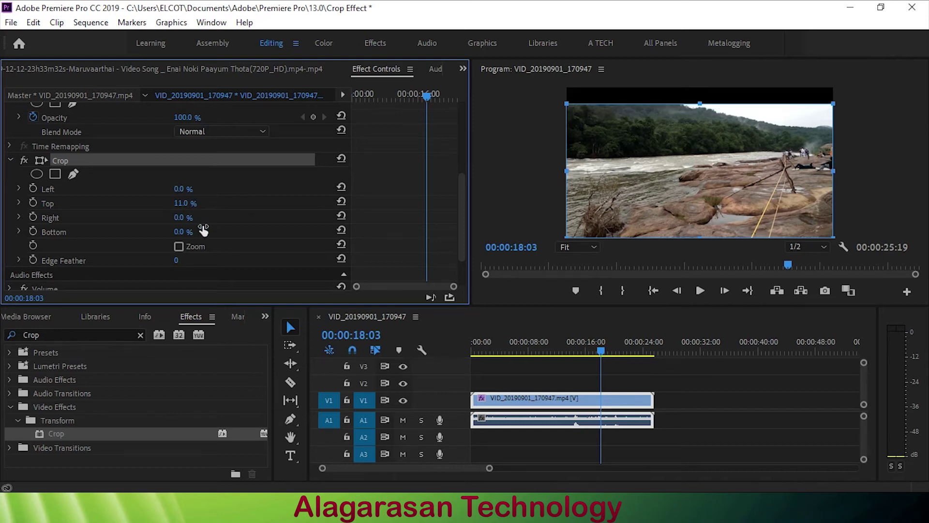
click(182, 203)
text(10)
key(Return)
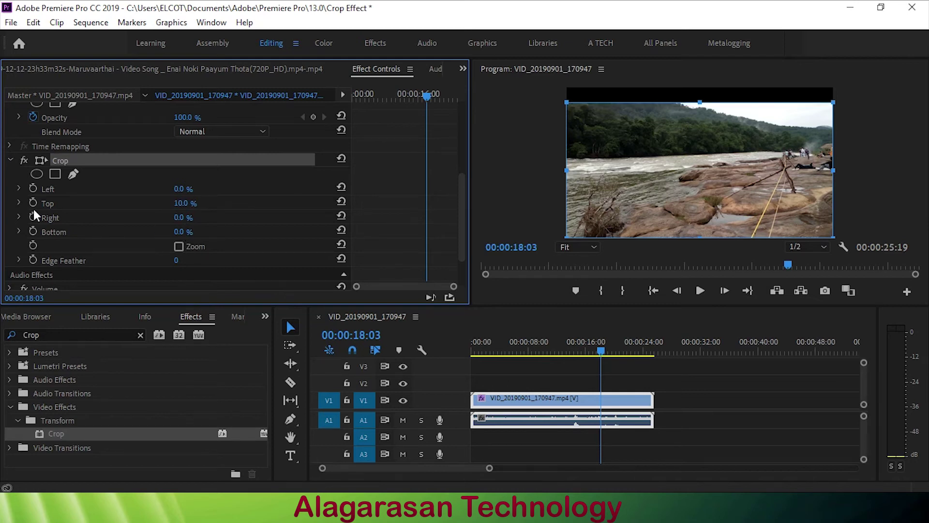
click(51, 203)
click(53, 233)
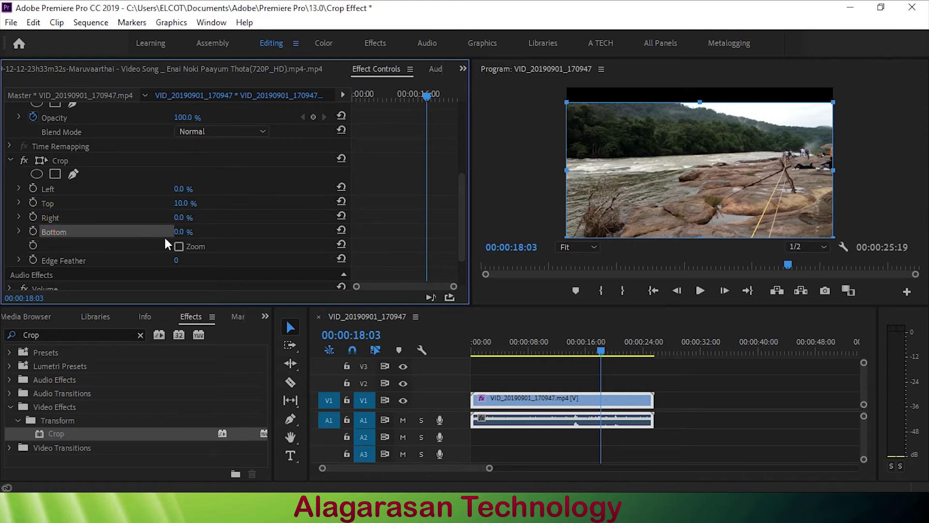
click(181, 231)
text(10)
key(Return)
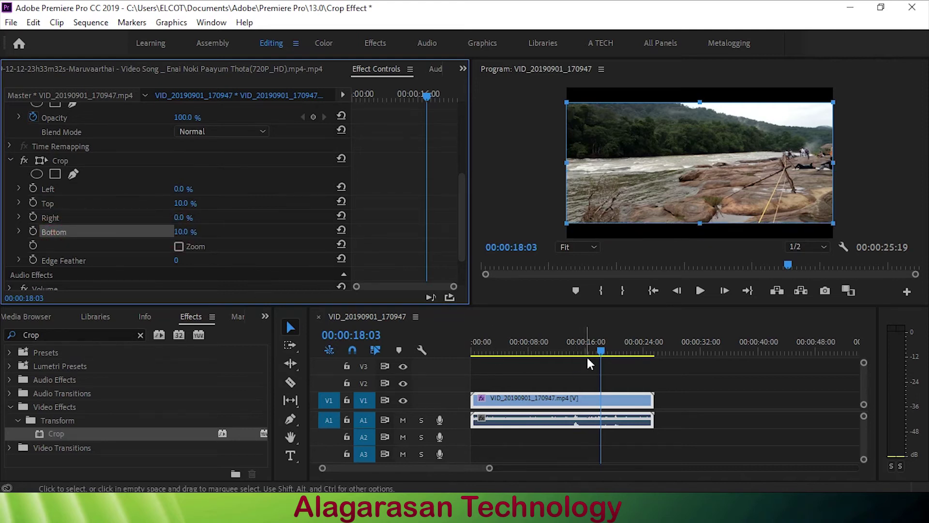
drag(588, 354, 448, 349)
After a playback check, raise Crop Top and Crop Bottom to 12% and replay the sequence
click(759, 404)
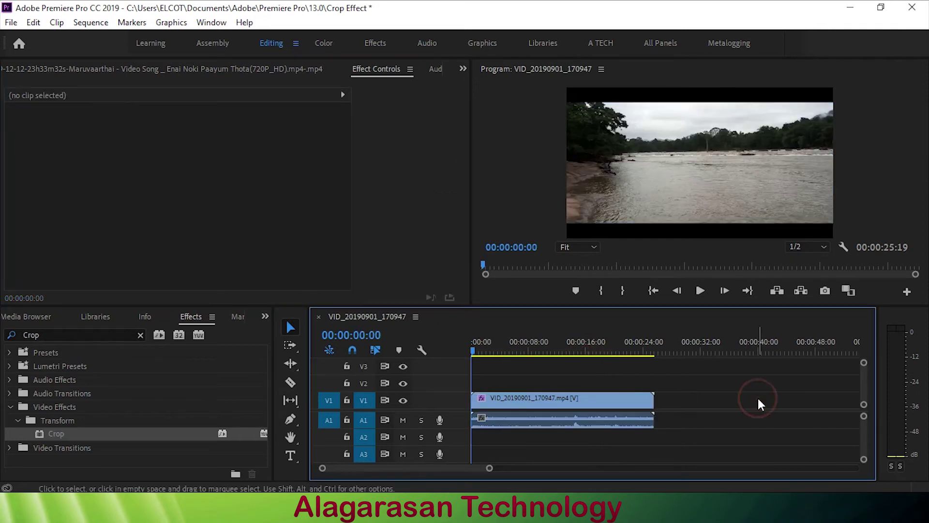
click(695, 291)
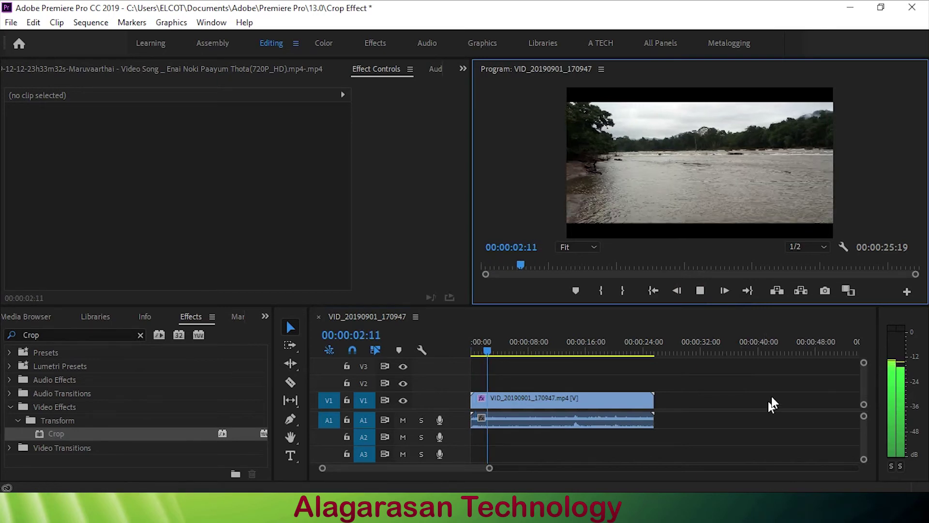
click(612, 413)
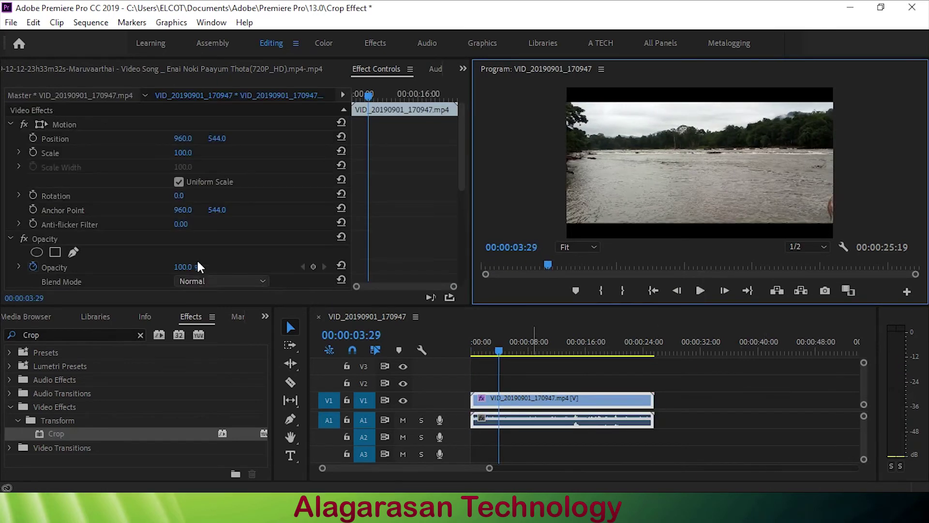
scroll(233, 264, down, 6)
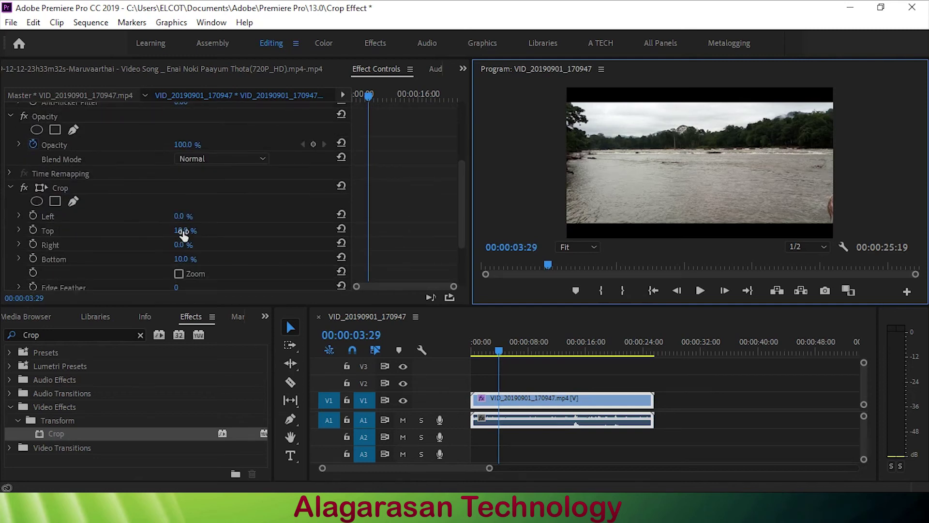
click(182, 231)
text(12)
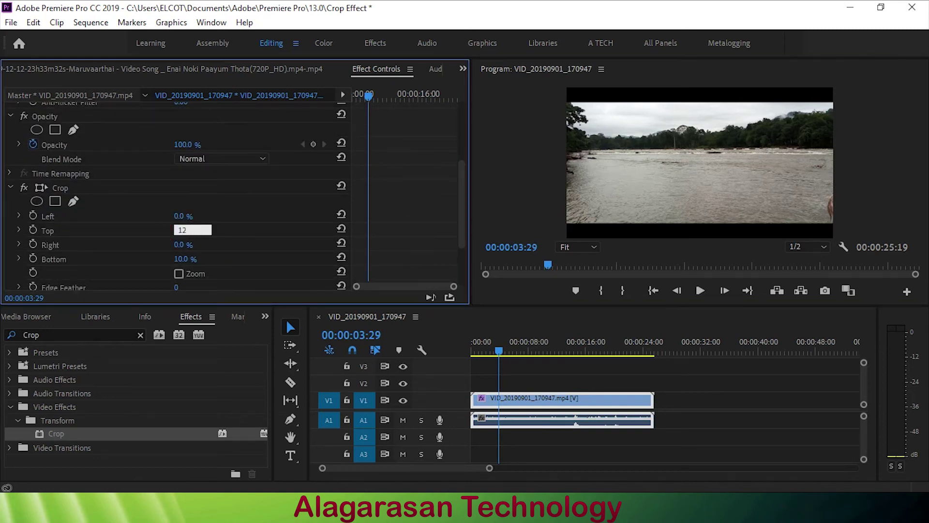
key(Return)
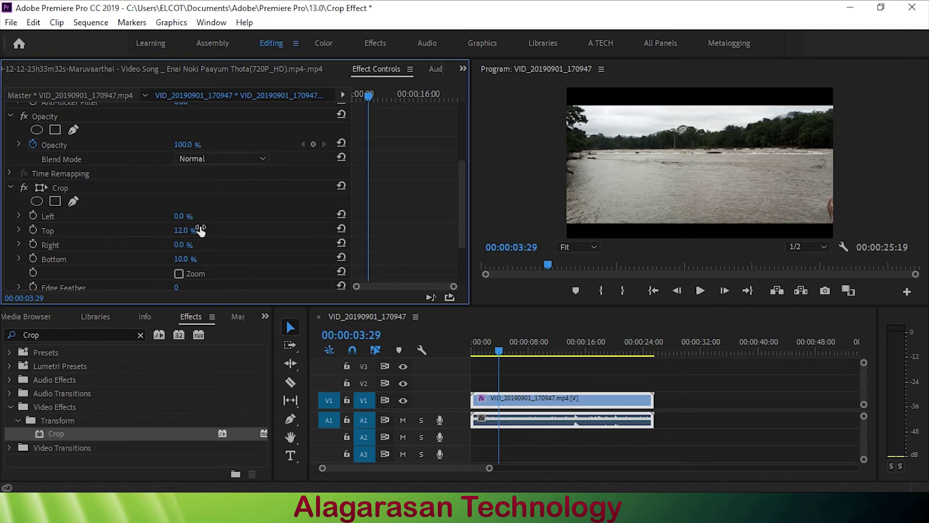
click(181, 259)
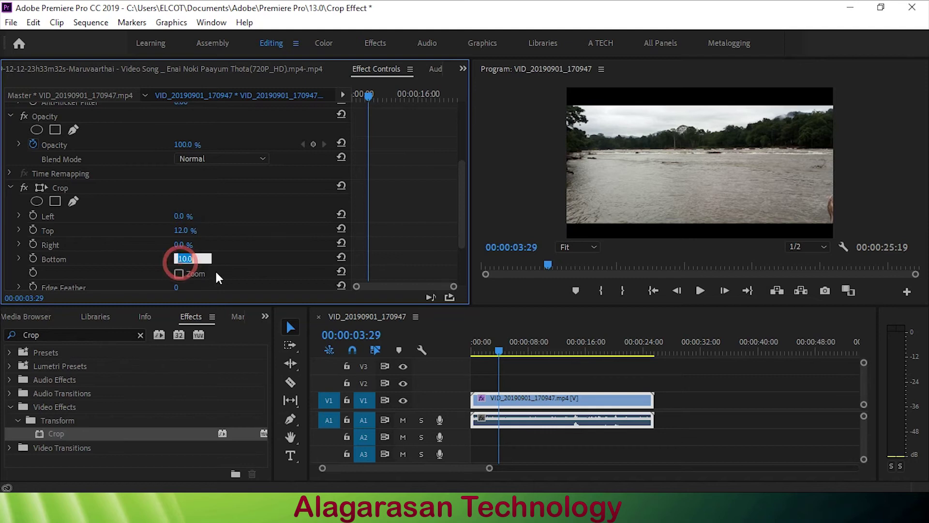
text(12)
key(Return)
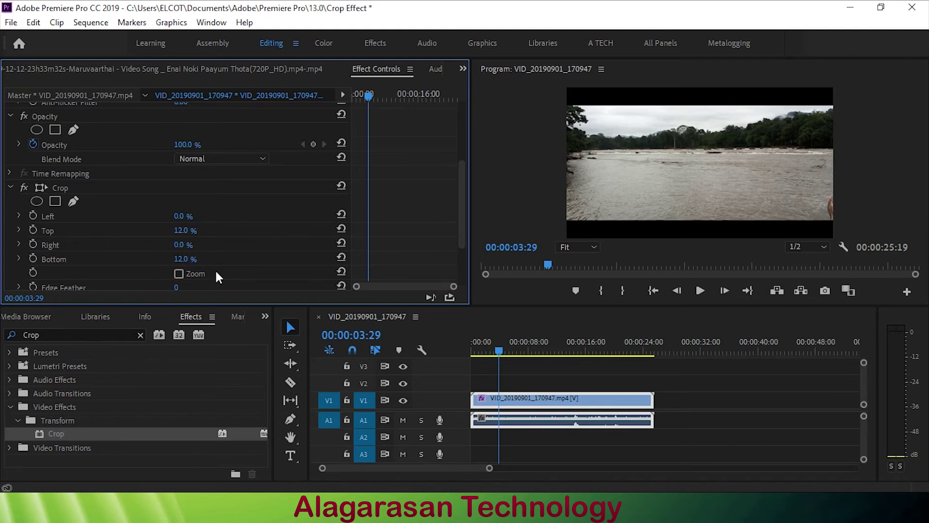
key(space)
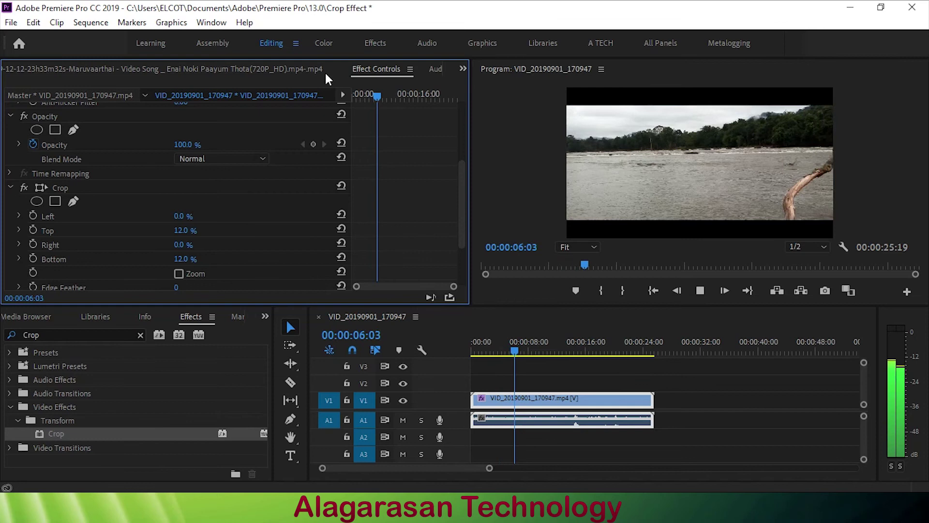
Preview the song clip in the Source monitor, then play the river sequence
click(276, 70)
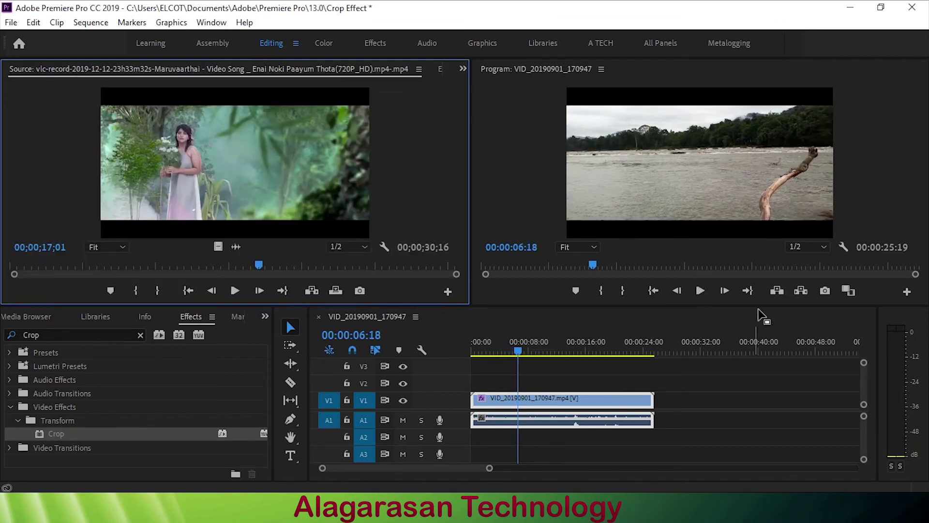
click(241, 292)
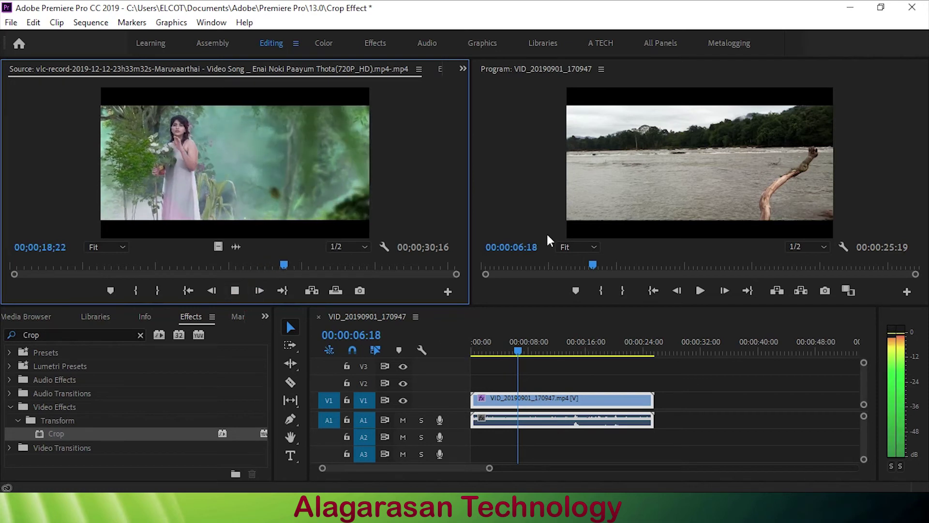
click(700, 290)
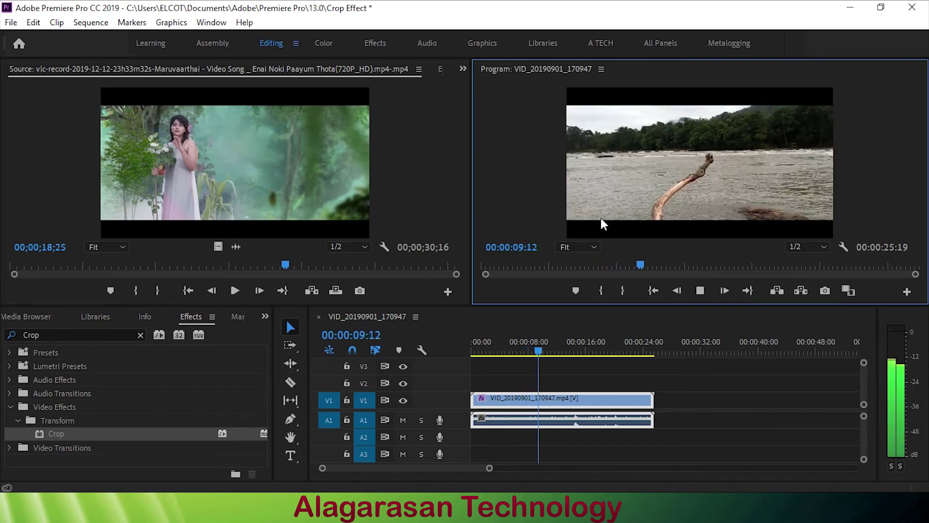
key(alt)
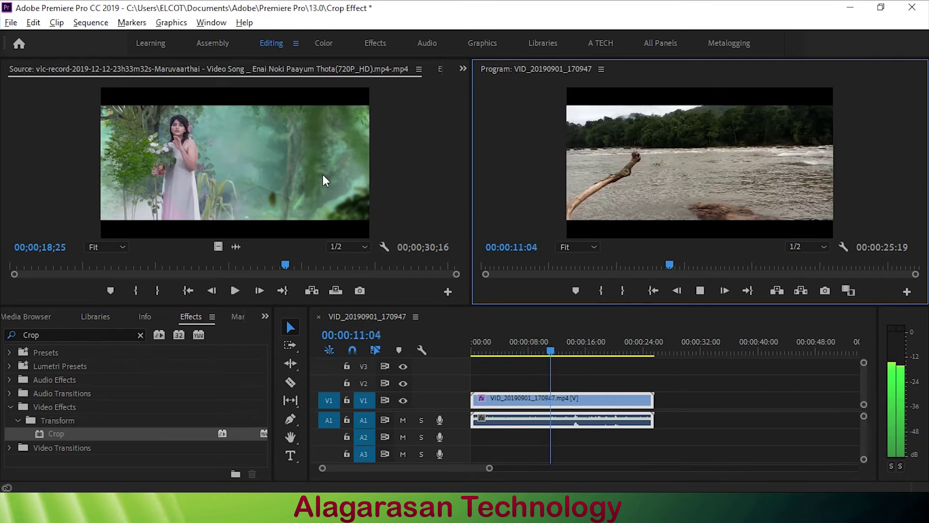
key(alt+space)
Restore Effect Controls for the river clip and switch to the Media Browser
click(463, 70)
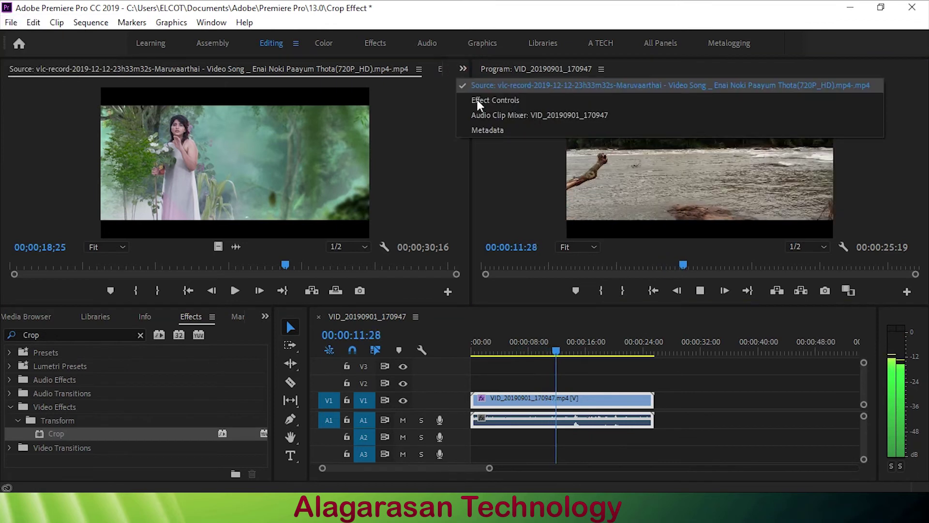
click(477, 100)
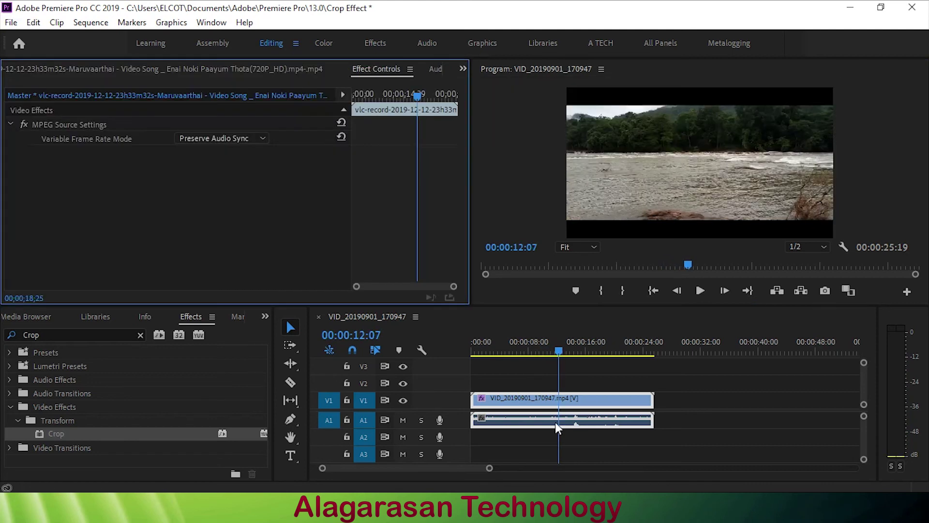
click(314, 465)
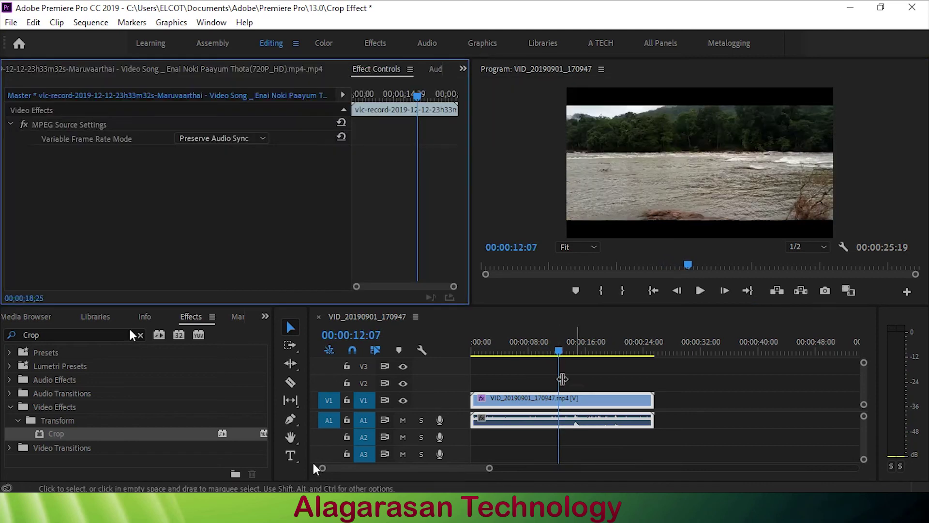
click(27, 318)
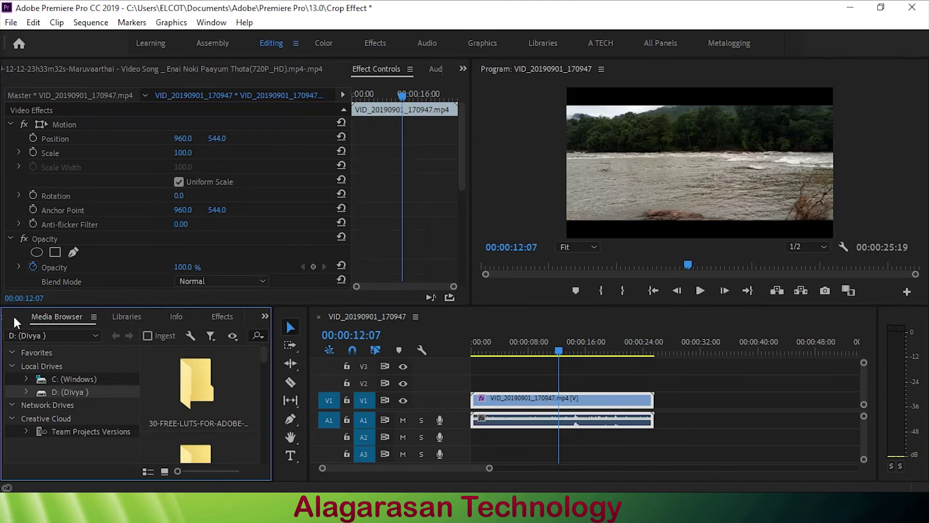
Import the vlcsnap alley still from the Pictures folder into the Project panel
click(13, 315)
key(alt+Tab)
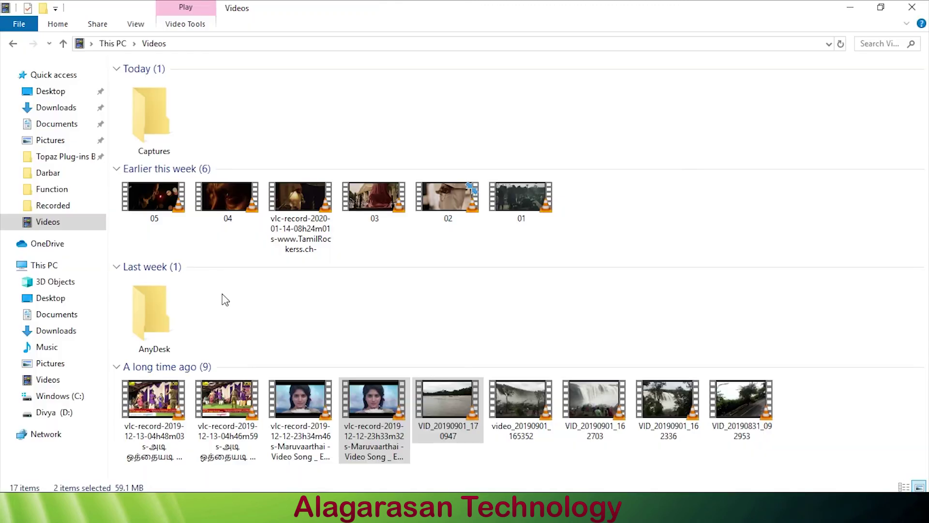
click(53, 206)
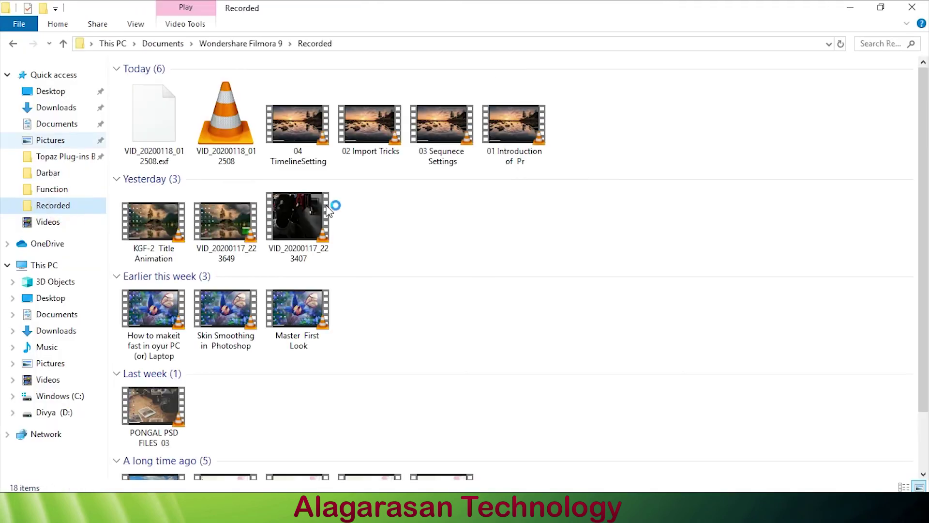
click(50, 140)
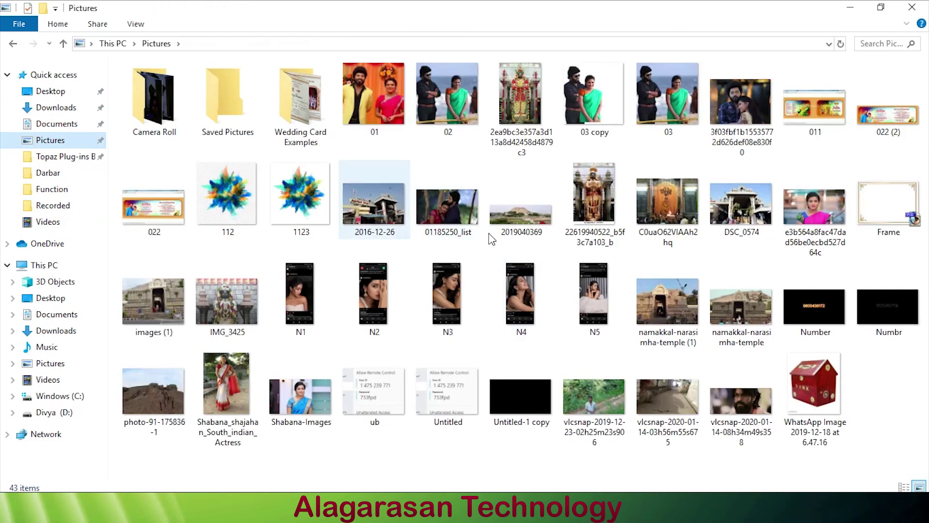
drag(666, 421, 232, 429)
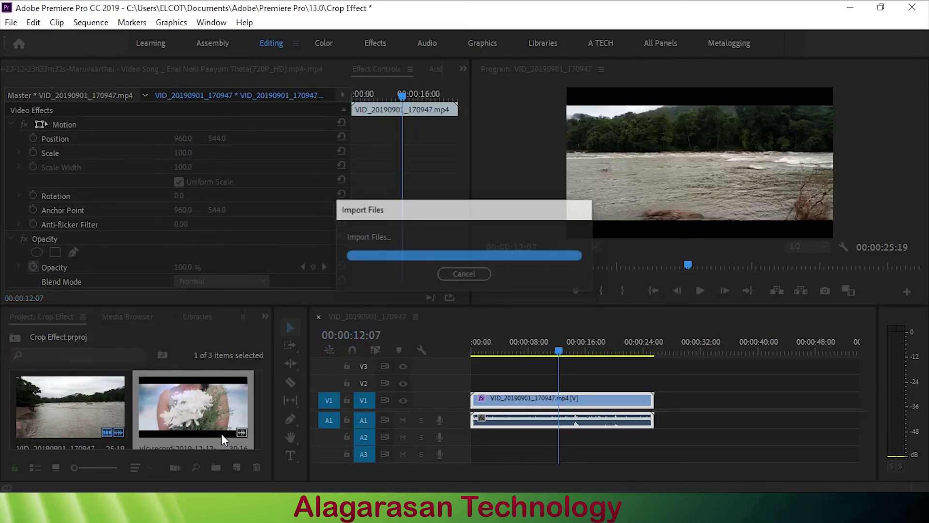
Place the vlcsnap still on V1 after the river clip, then reselect the river clip
drag(70, 399, 671, 404)
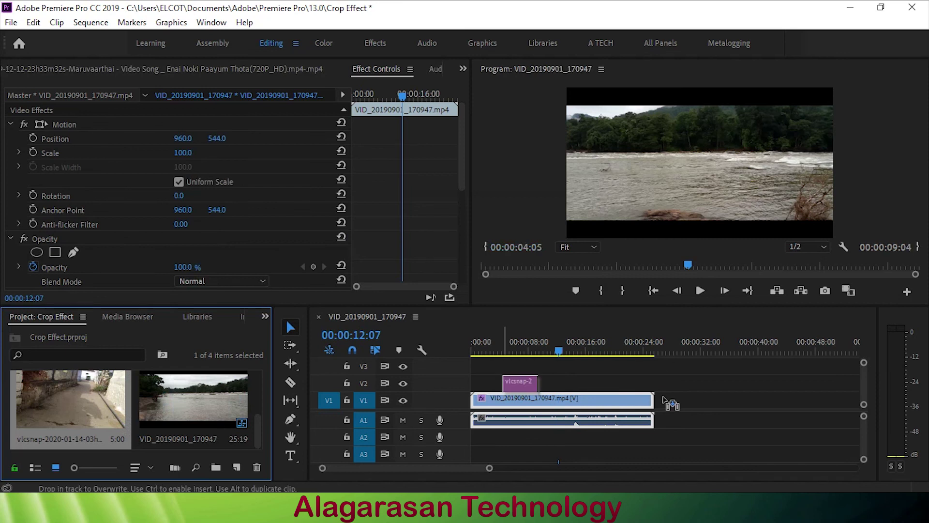
drag(676, 350, 670, 401)
click(674, 349)
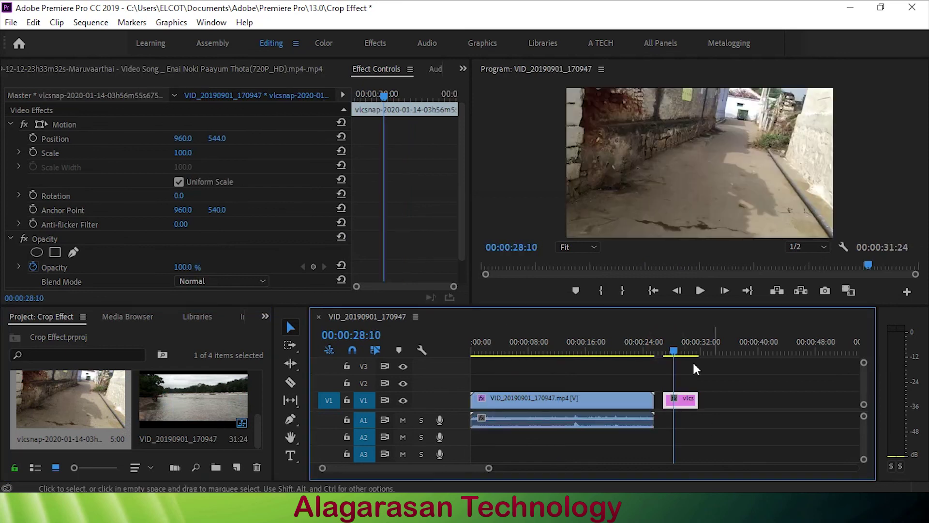
click(512, 402)
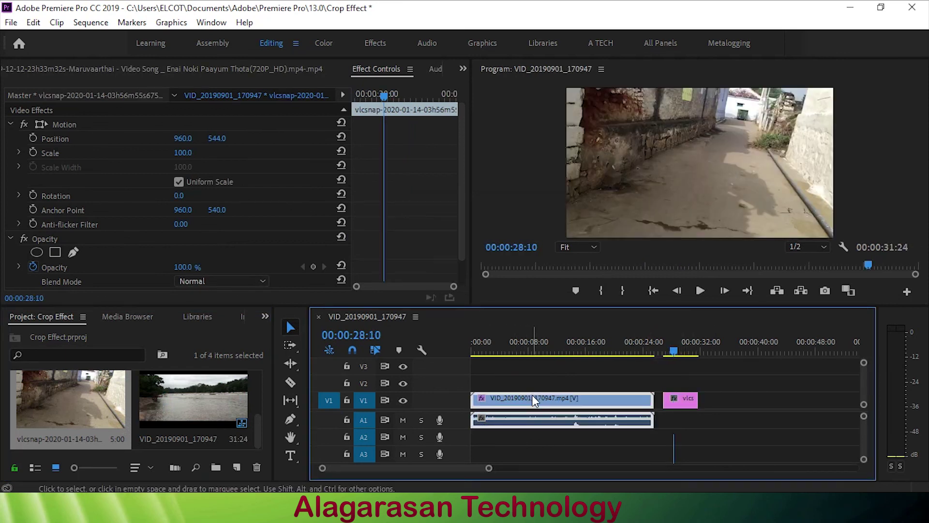
click(569, 348)
click(586, 400)
Copy the river clip's Crop effect with Edit > Copy
scroll(67, 242, down, 5)
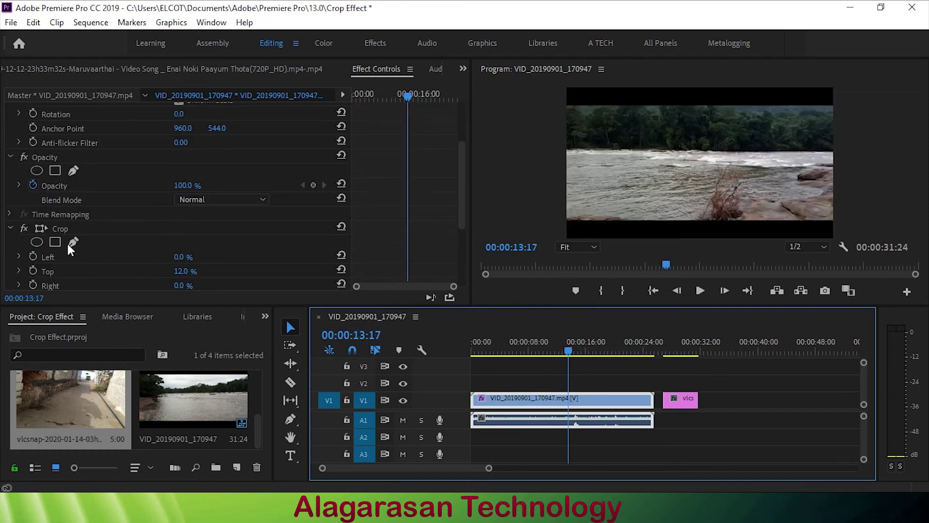
click(61, 229)
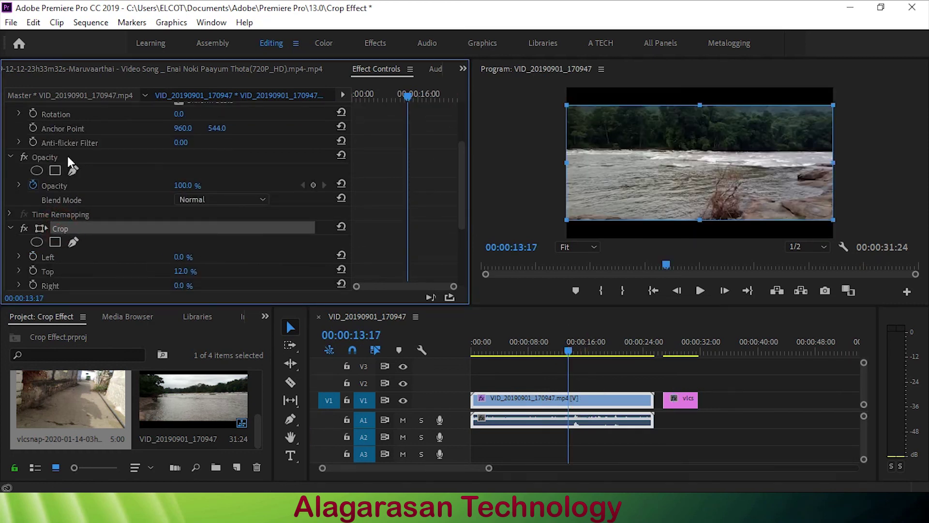
click(34, 22)
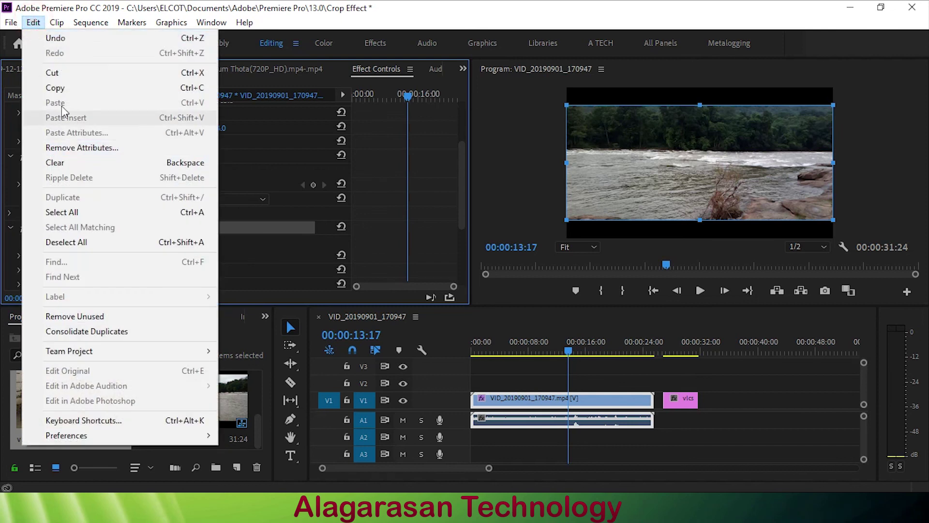
click(58, 87)
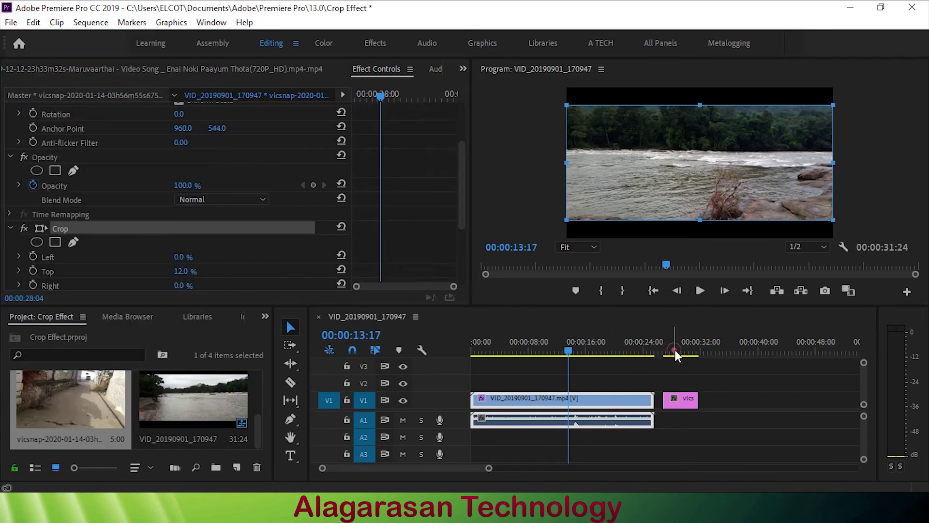
Paste the Crop effect onto the vlcsnap alley clip and preview the cut
click(675, 350)
click(684, 401)
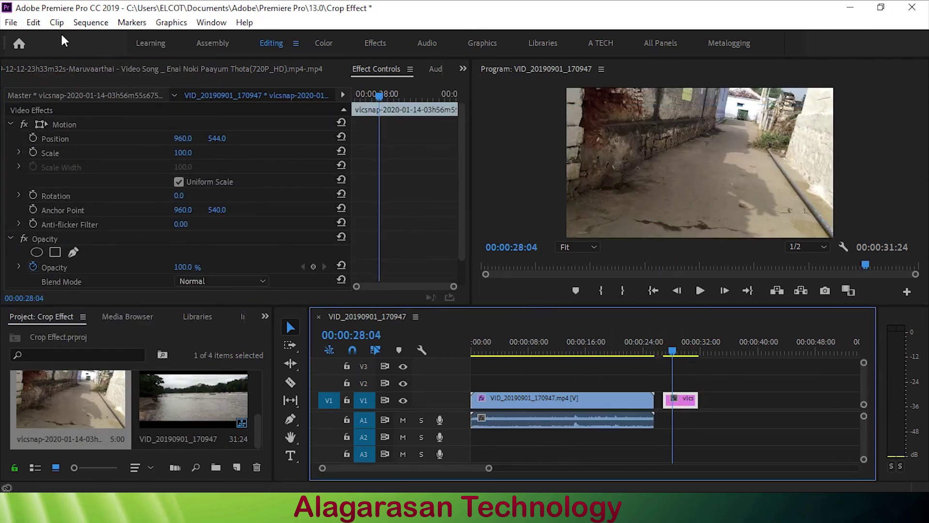
click(35, 23)
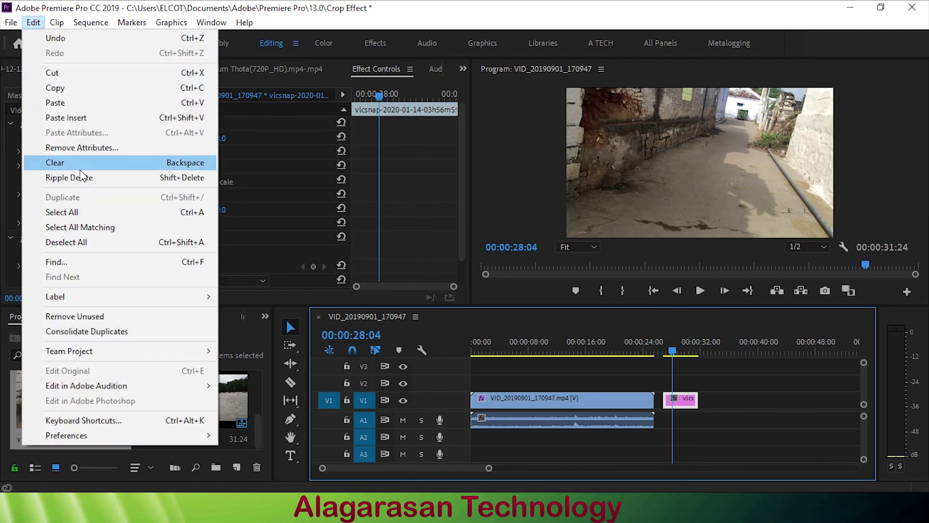
click(57, 103)
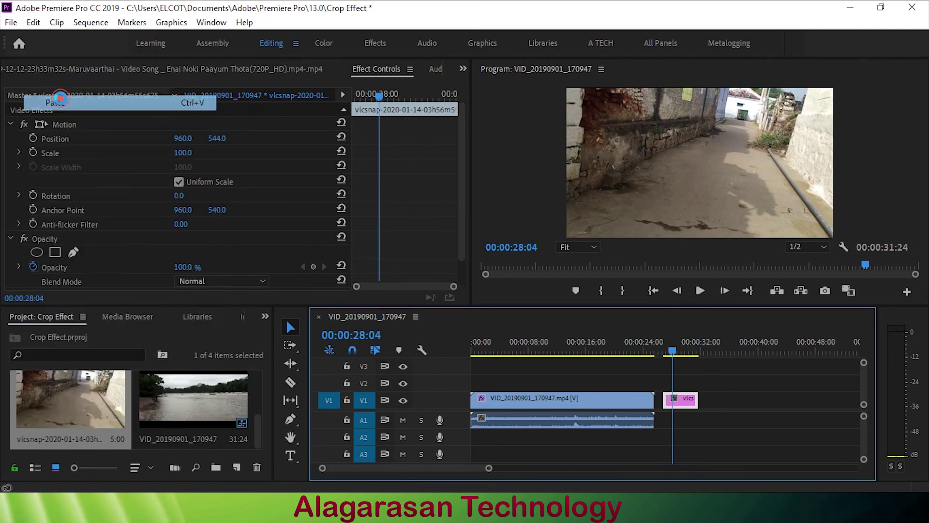
mouse_move(666, 350)
mouse_down()
mouse_move(644, 350)
mouse_move(681, 354)
mouse_up()
click(659, 350)
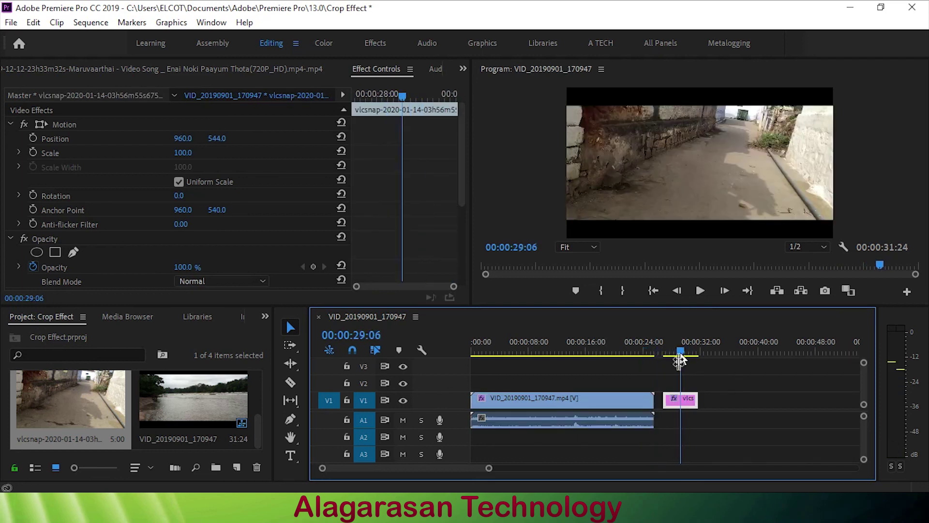